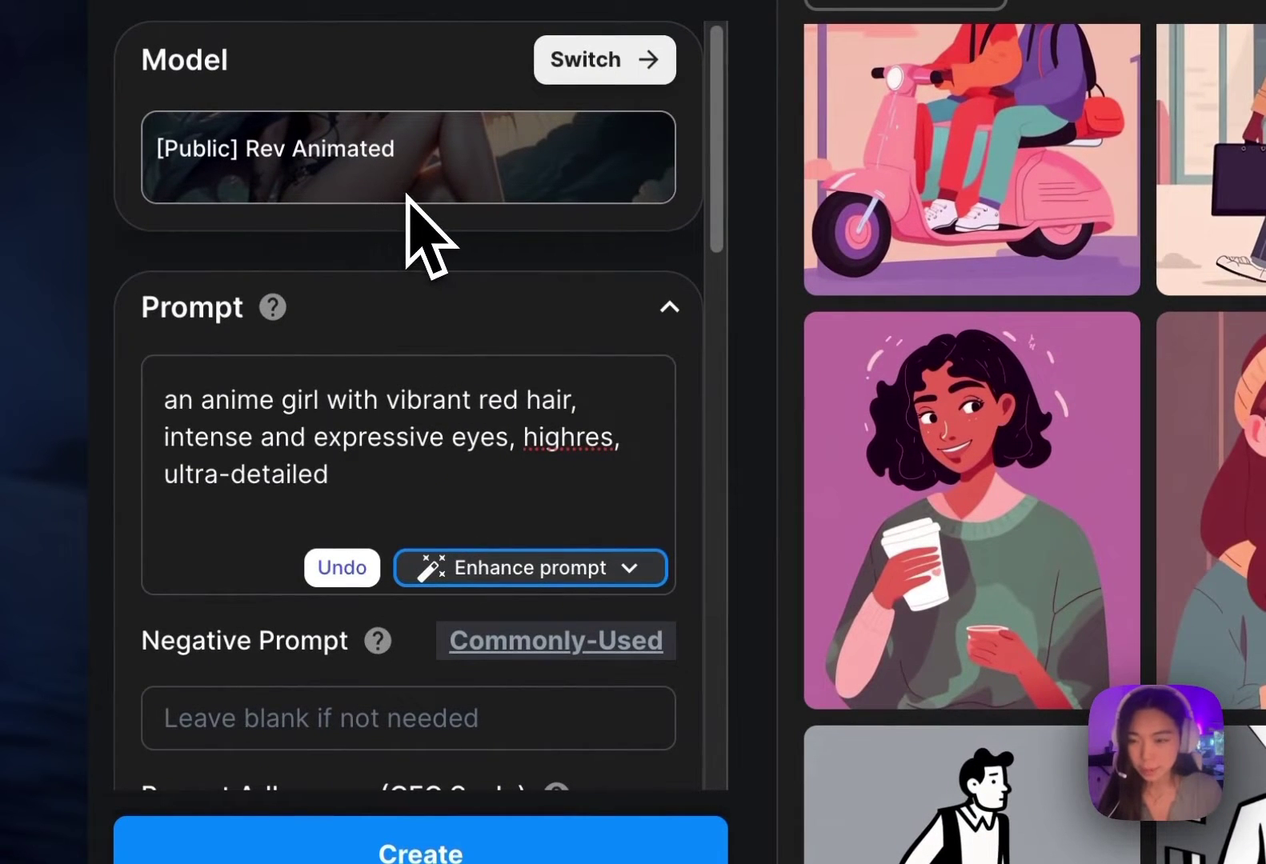
Step back through seven earlier red-haired girl generations, each made with a different seed
click(444, 487)
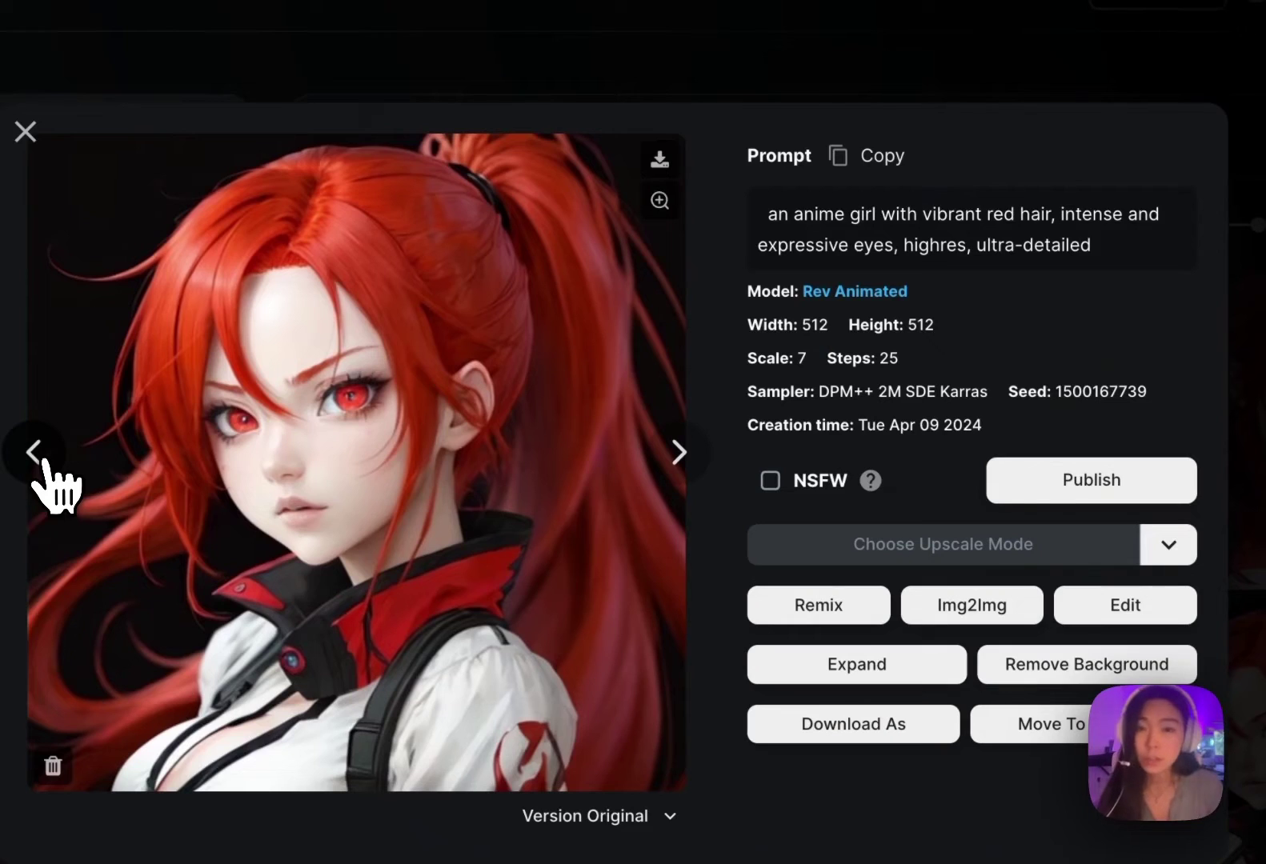
click(44, 463)
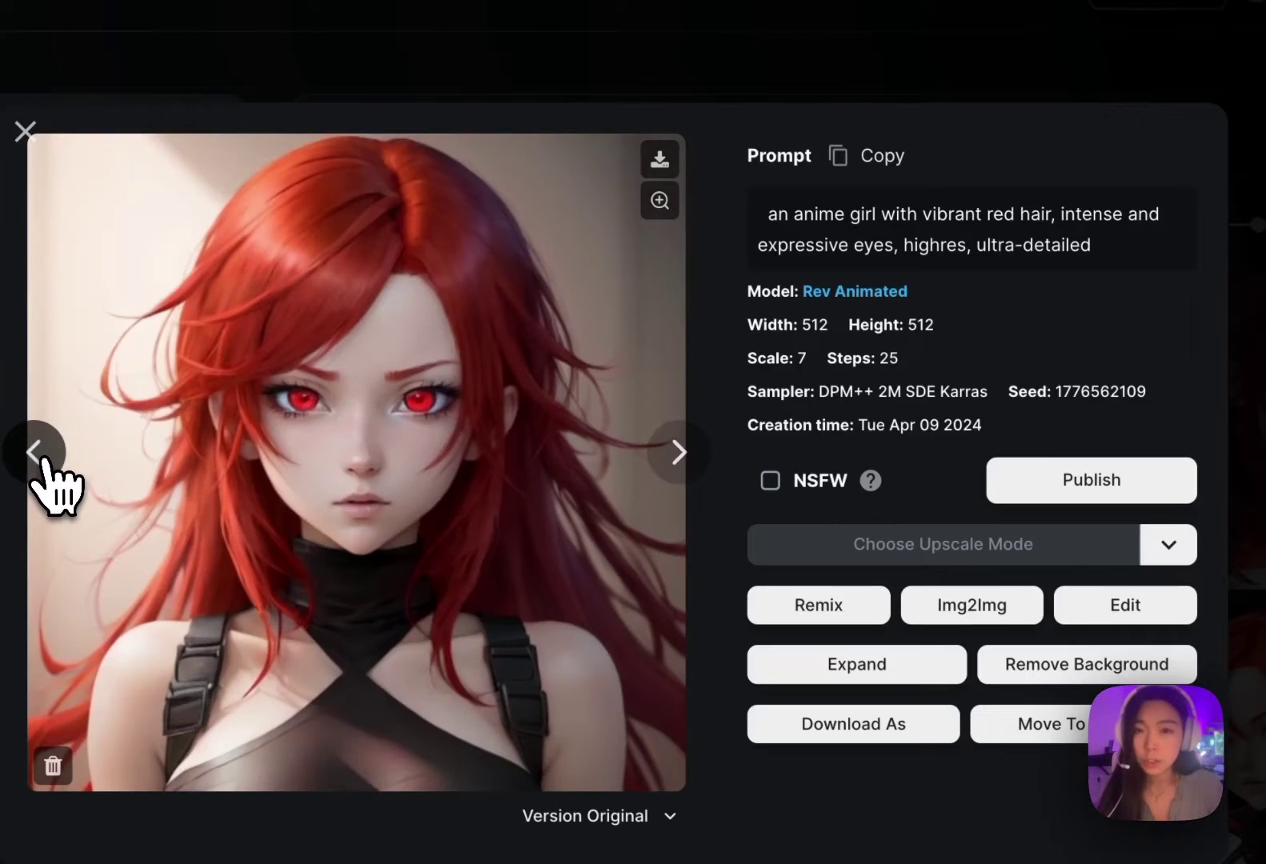
click(44, 463)
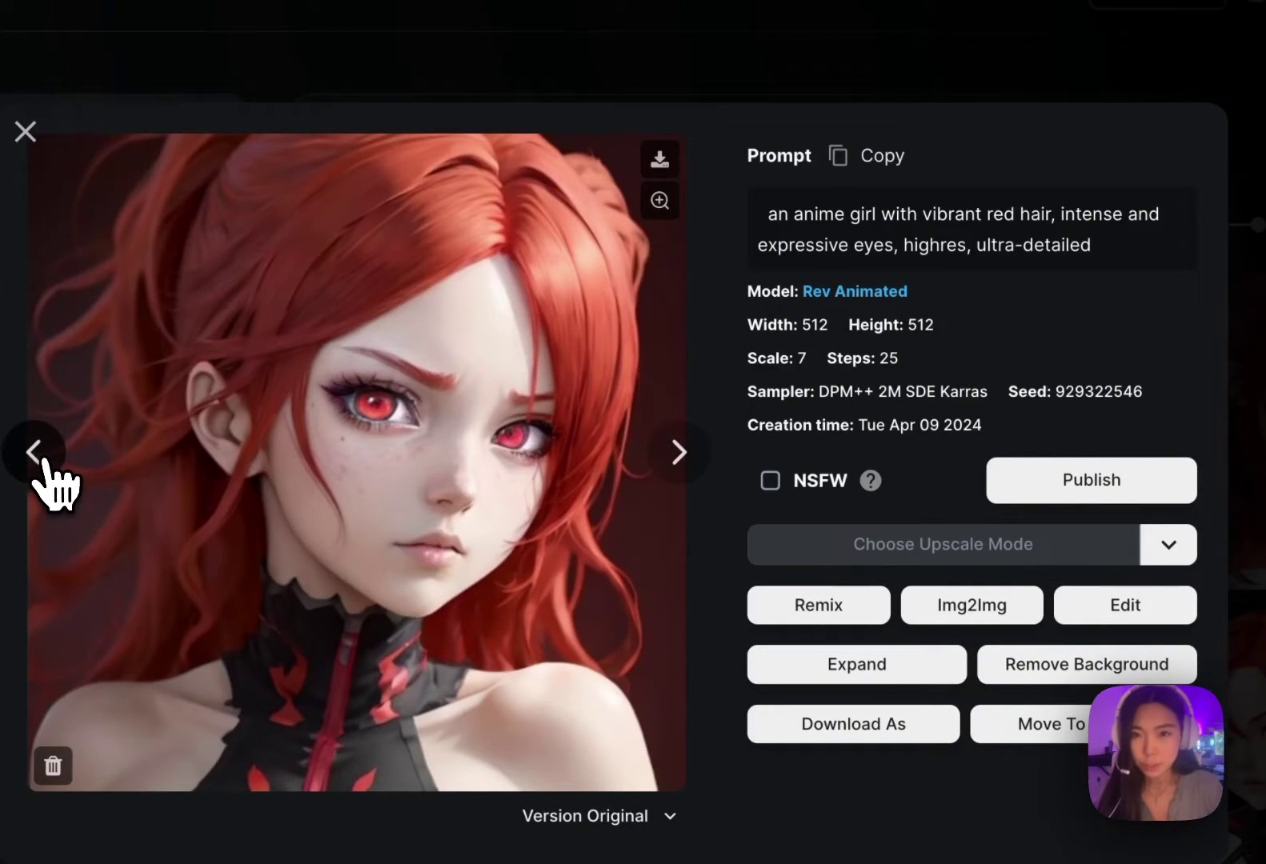
click(44, 463)
click(44, 462)
click(44, 463)
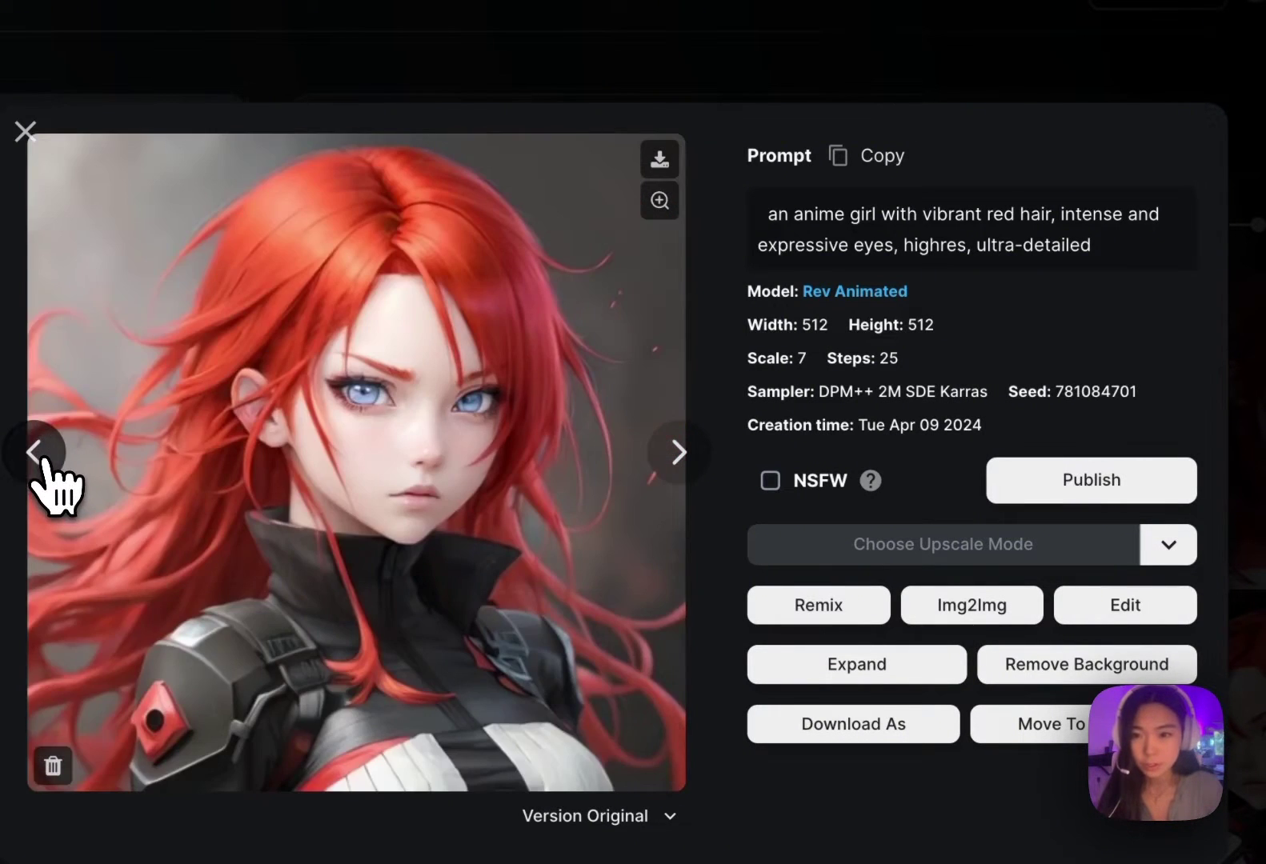
click(44, 463)
click(44, 462)
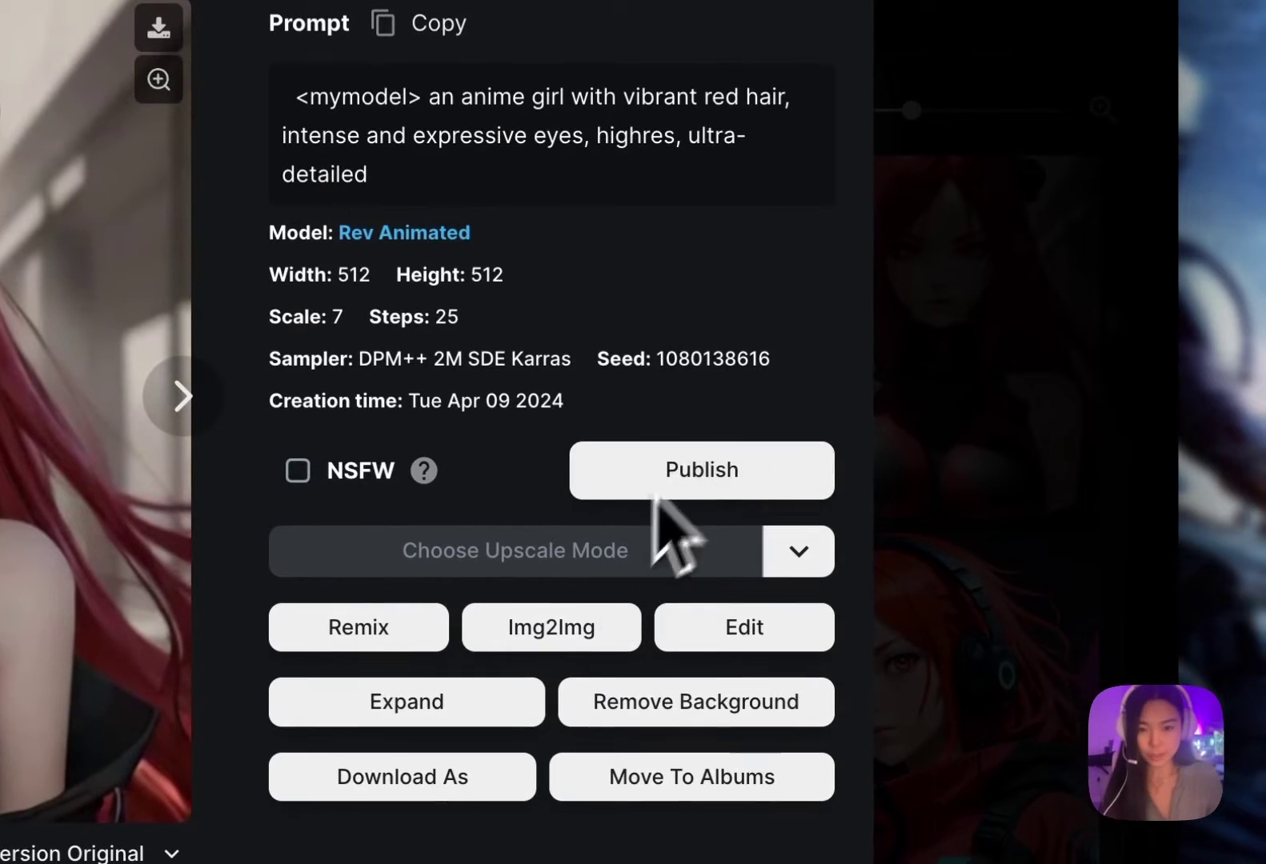
drag(770, 359, 663, 360)
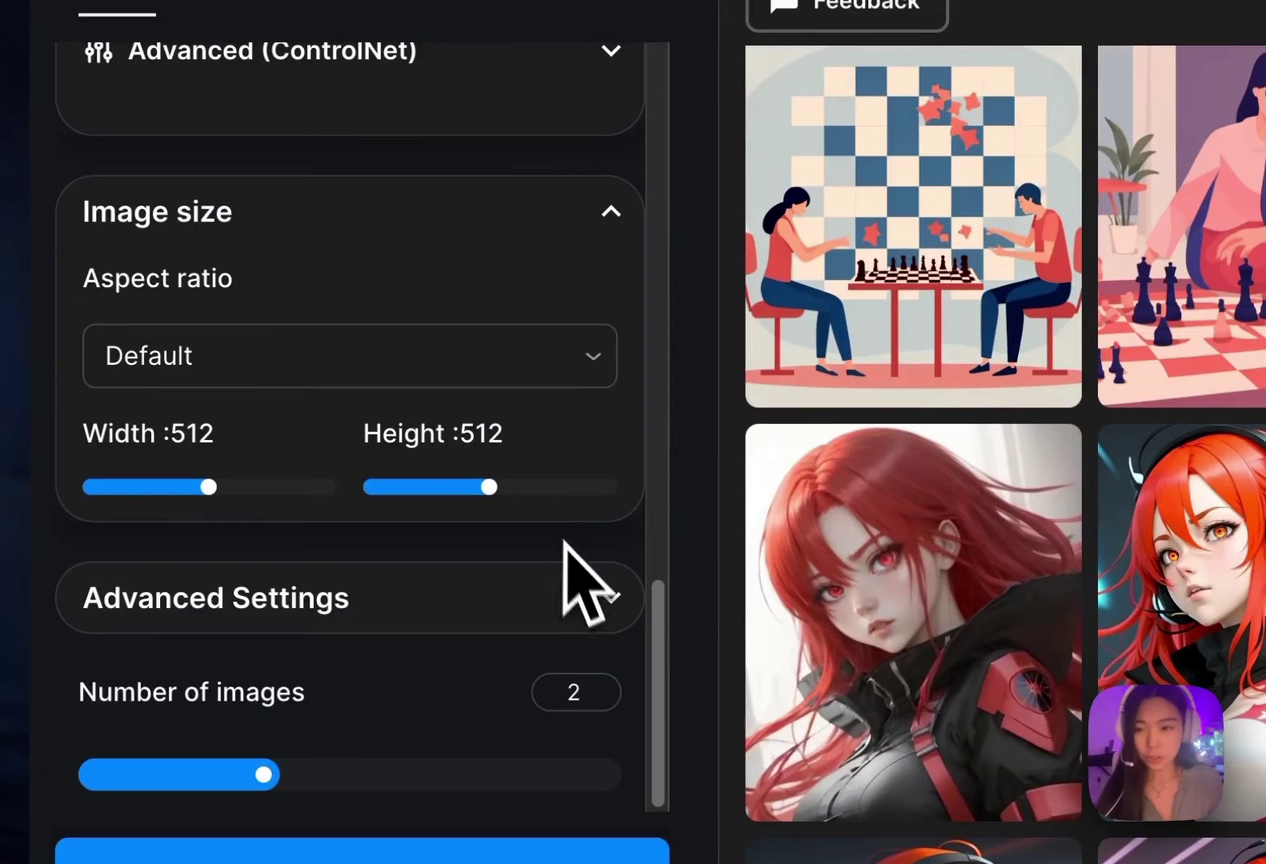
click(604, 600)
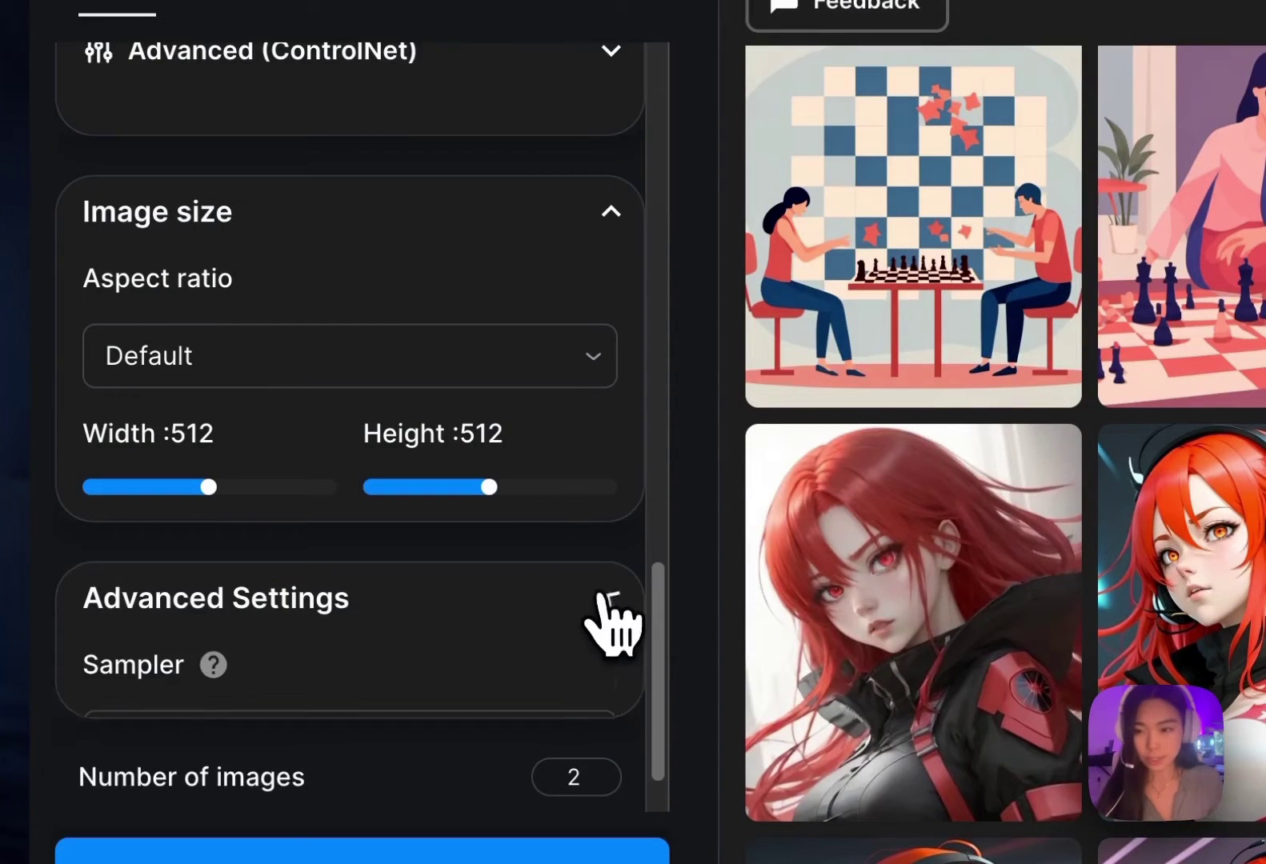
scroll(576, 652, down, 6)
click(579, 237)
click(286, 302)
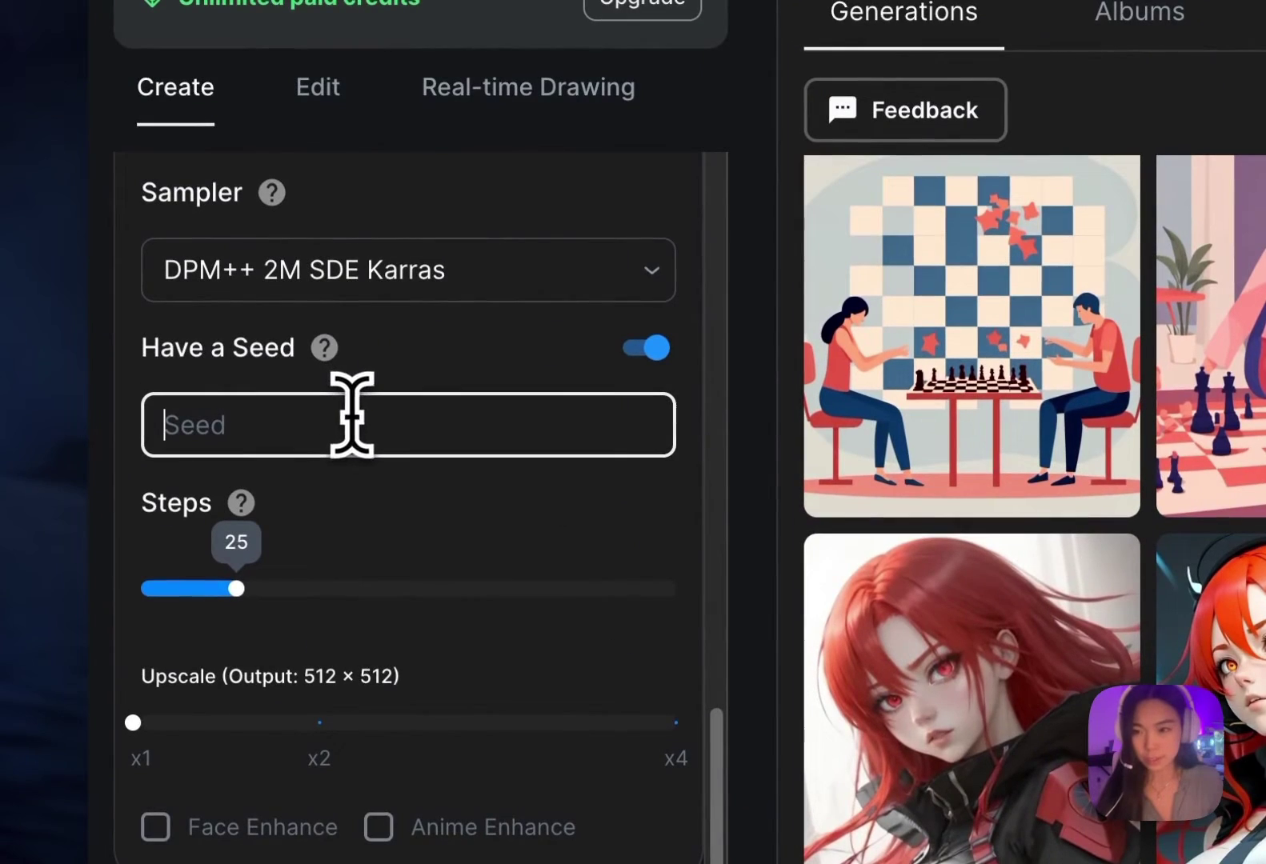
key(ctrl+v)
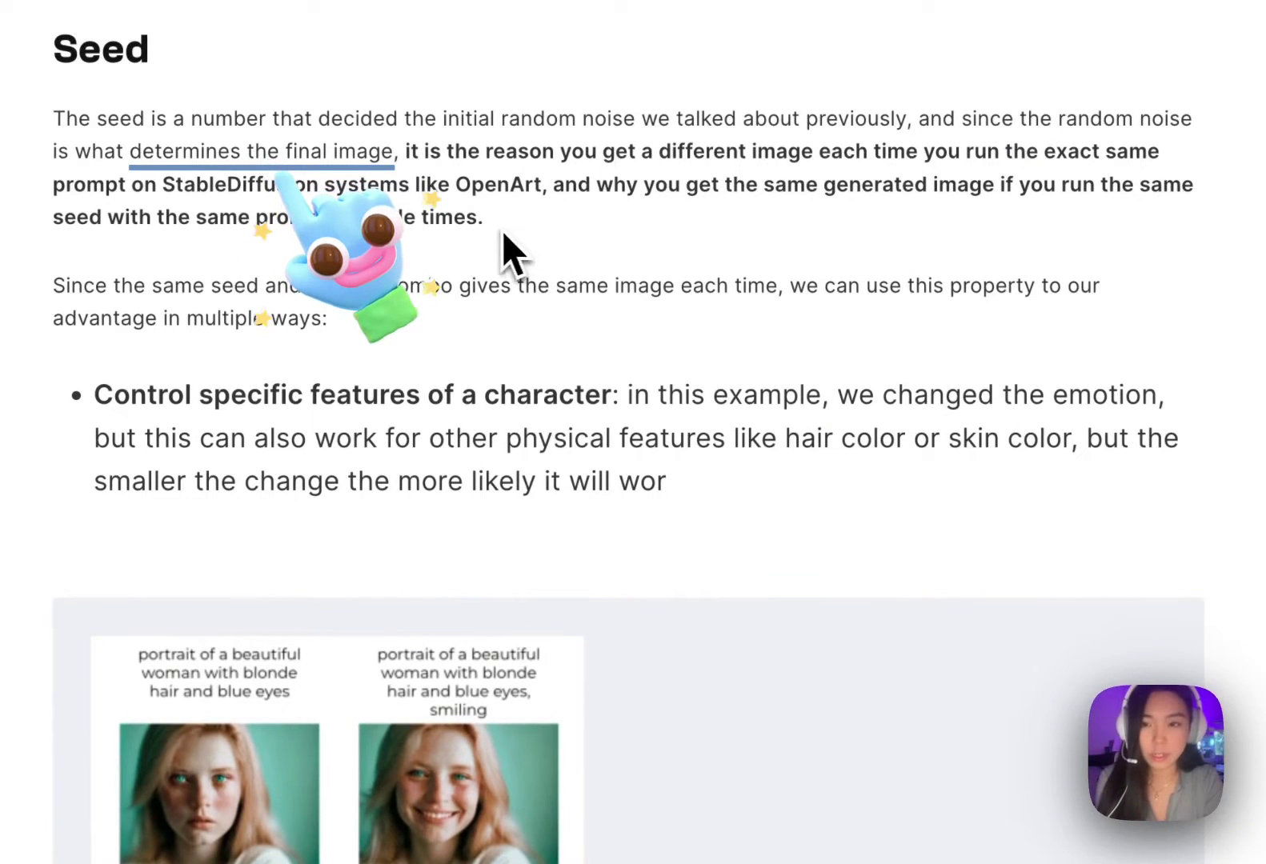
drag(496, 224, 814, 175)
click(735, 184)
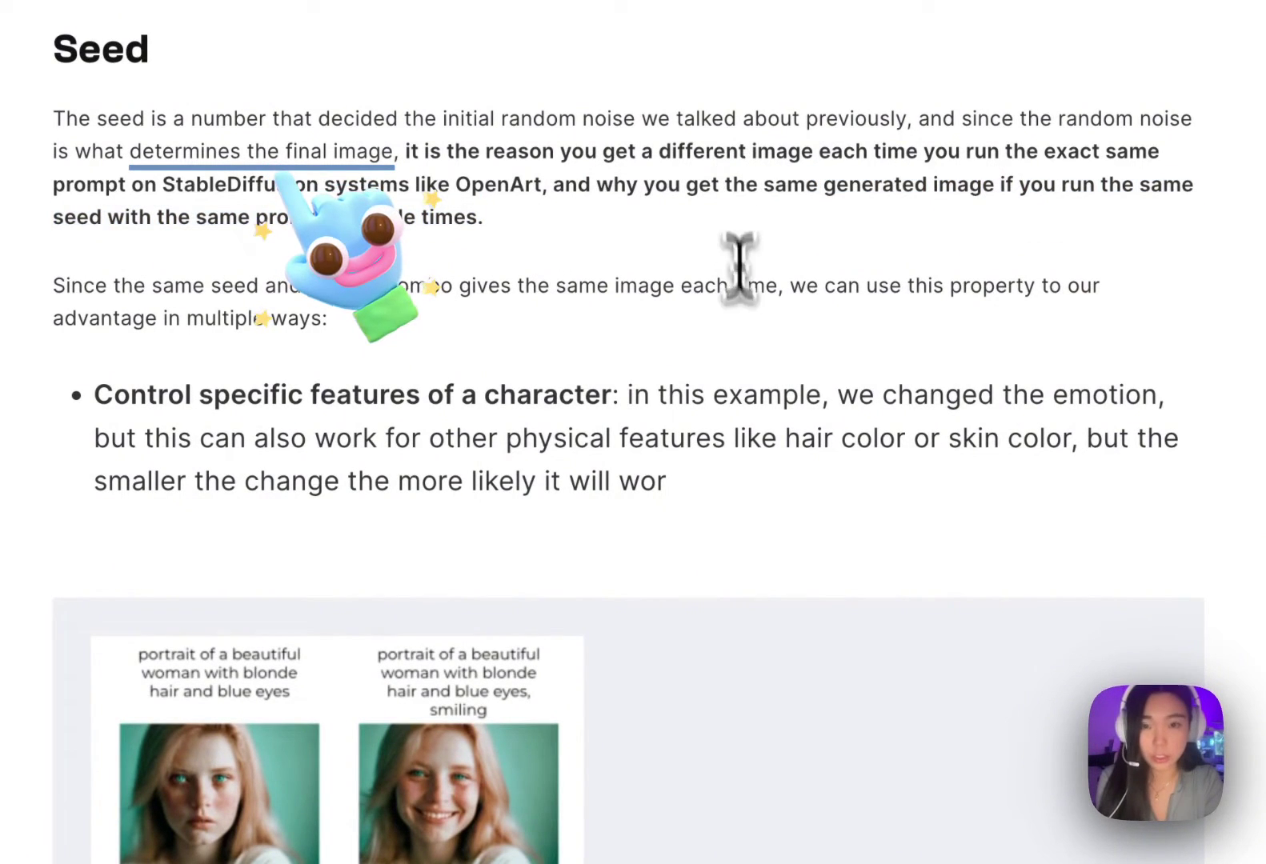
scroll(496, 340, down, 5)
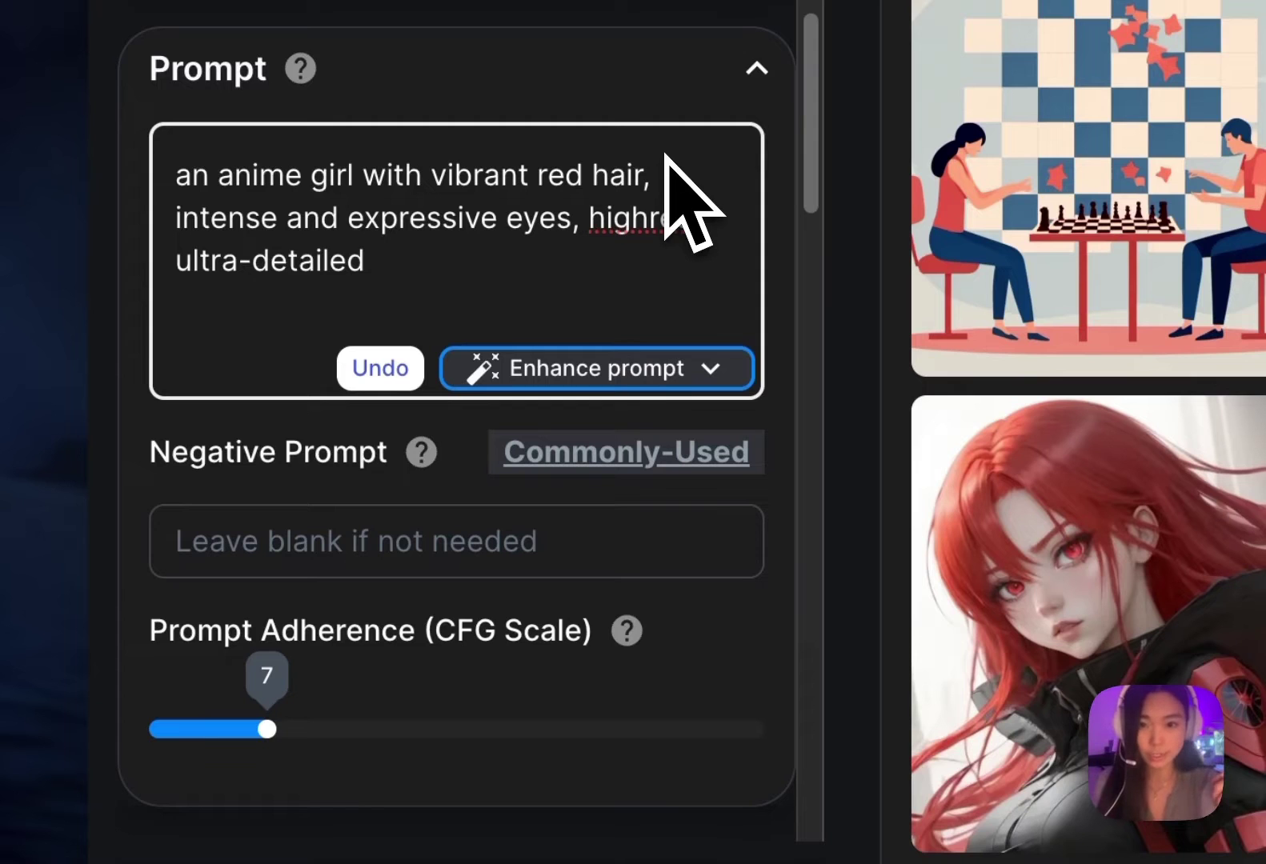
Add 'smiling,' to the prompt, compare the angry, sad and laughing variations, and publish the blushing image
text(smiling,)
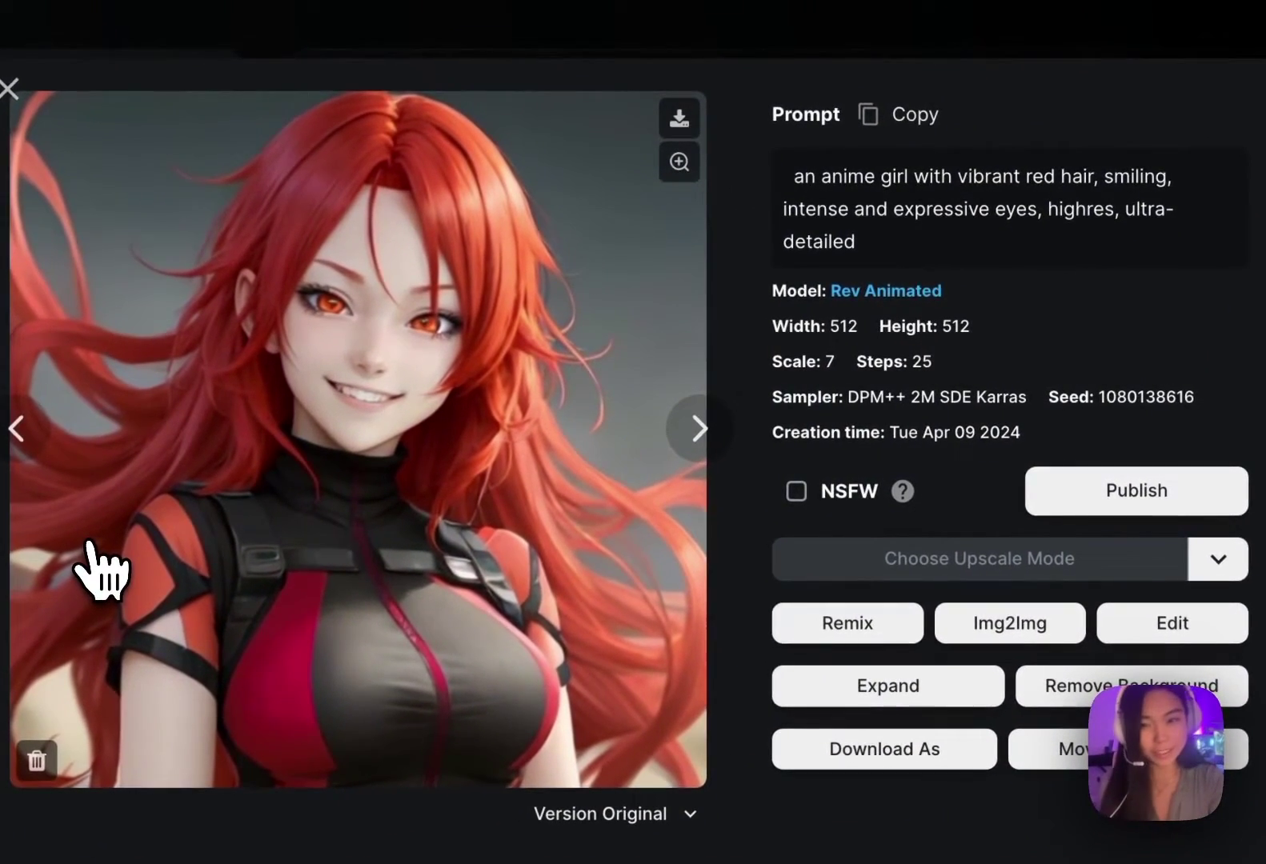
click(12, 428)
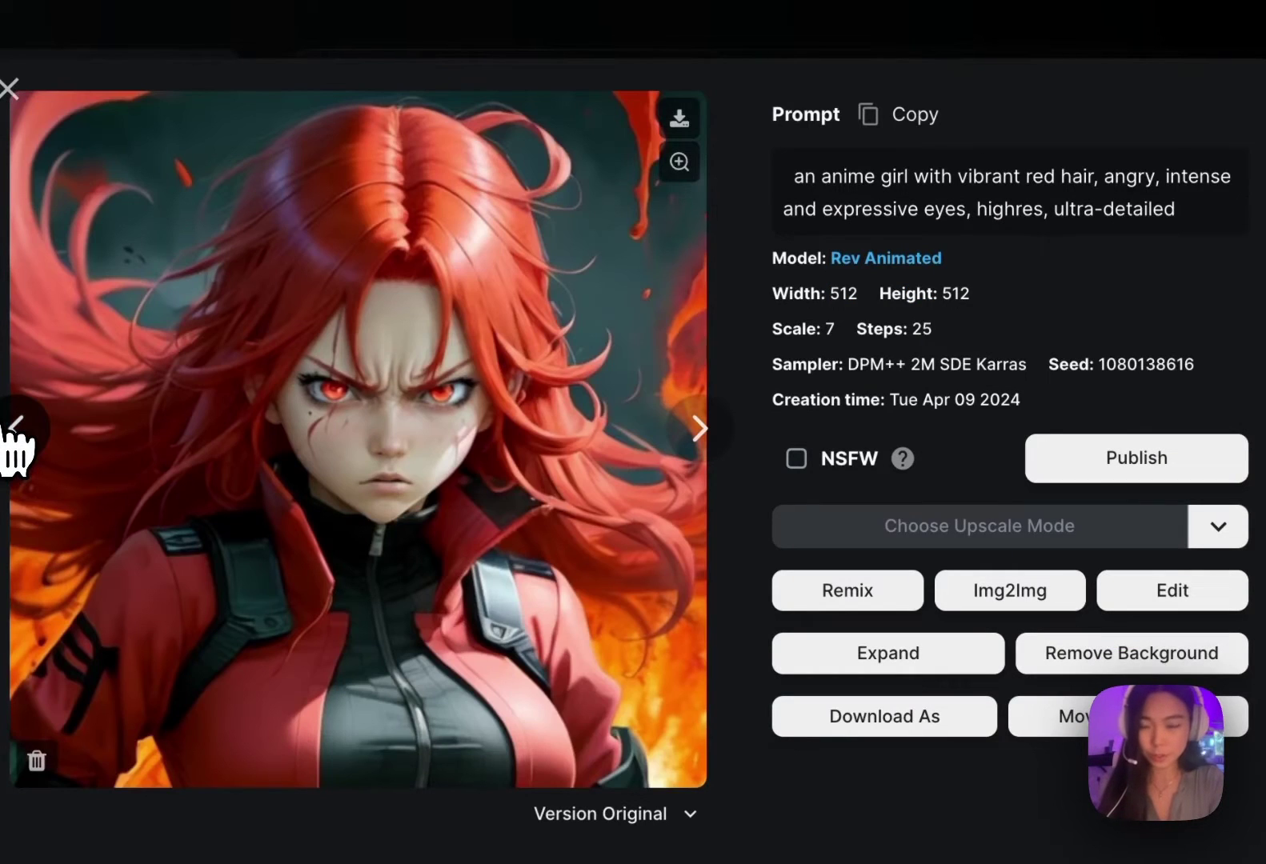
click(12, 432)
click(14, 448)
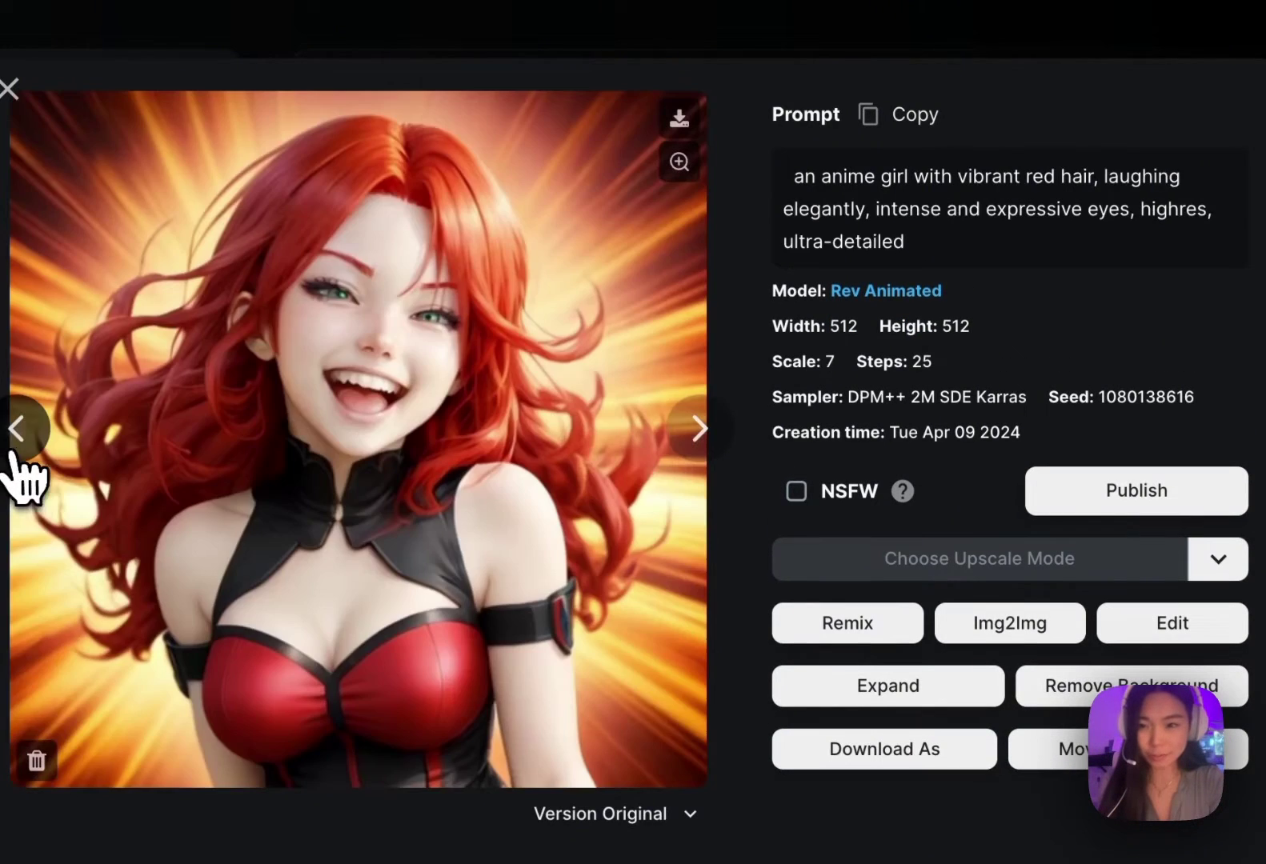
click(701, 427)
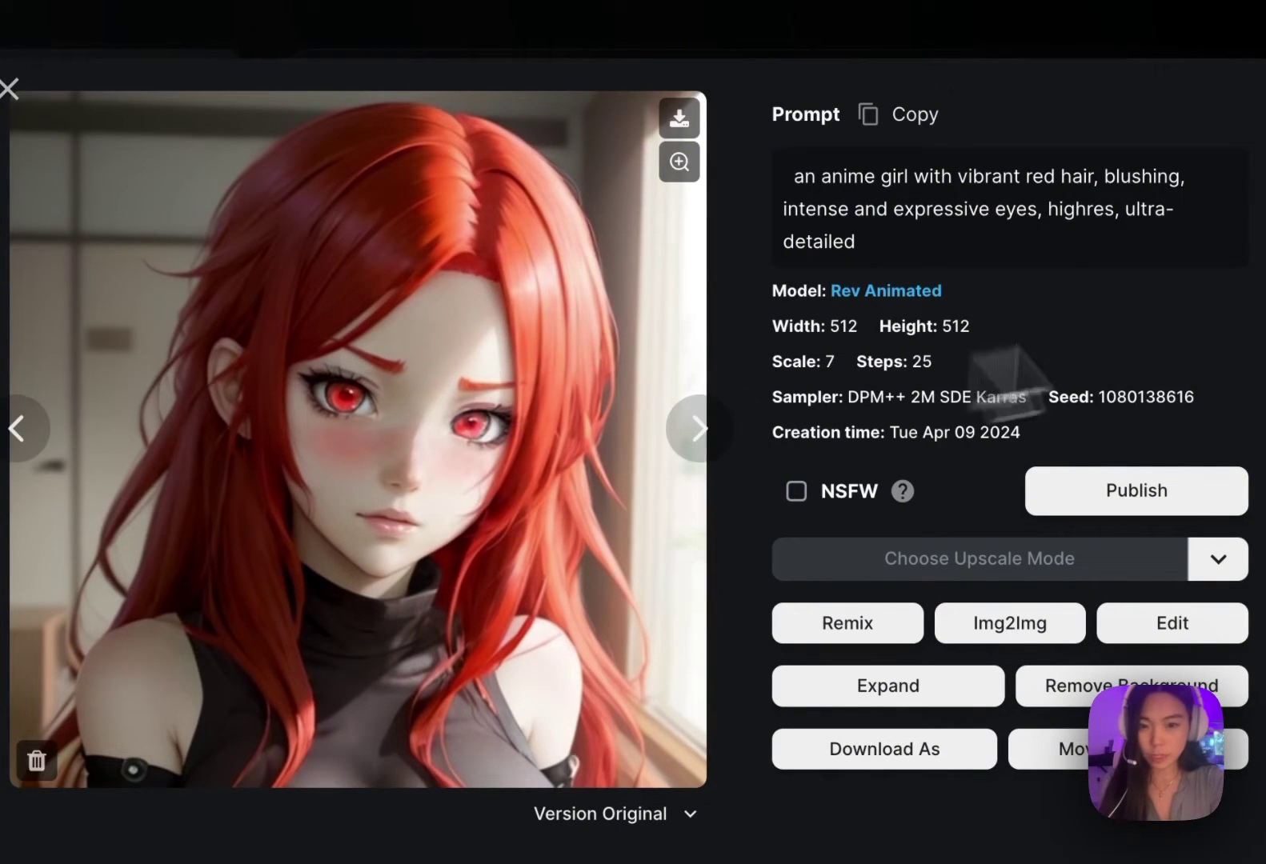
click(1132, 496)
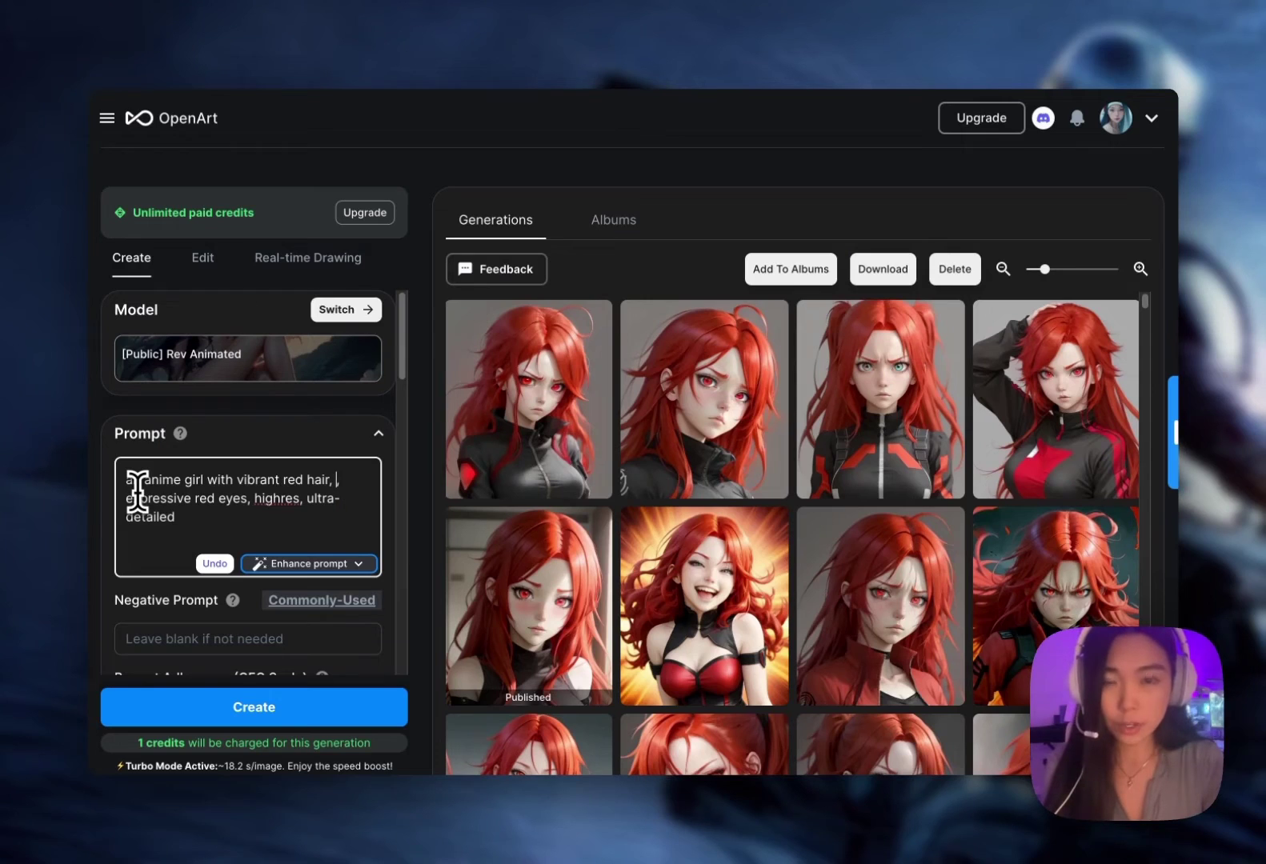
Remove the extra comma and generate a 'side profile,' version of the girl
key(BackSpace)
key(BackSpace)
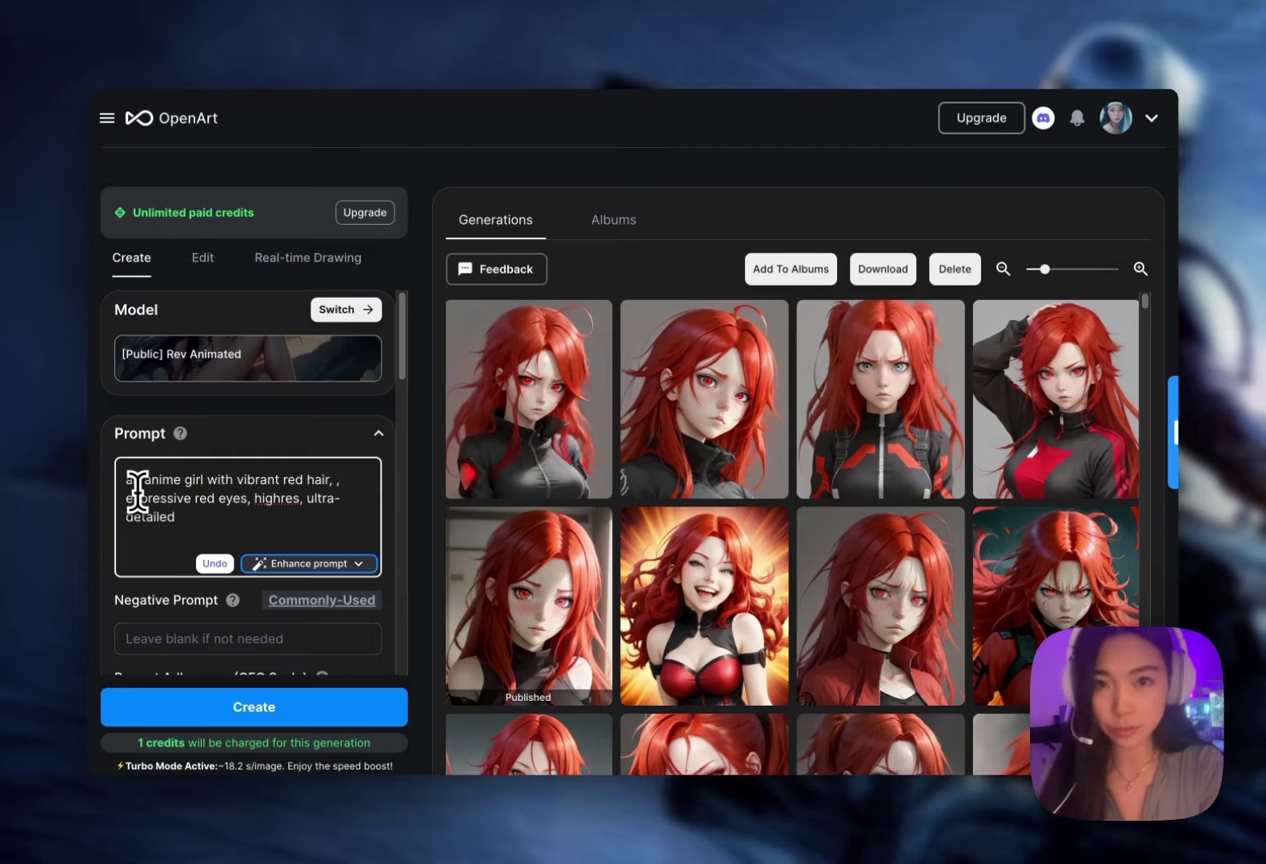
text(side profile,)
click(228, 705)
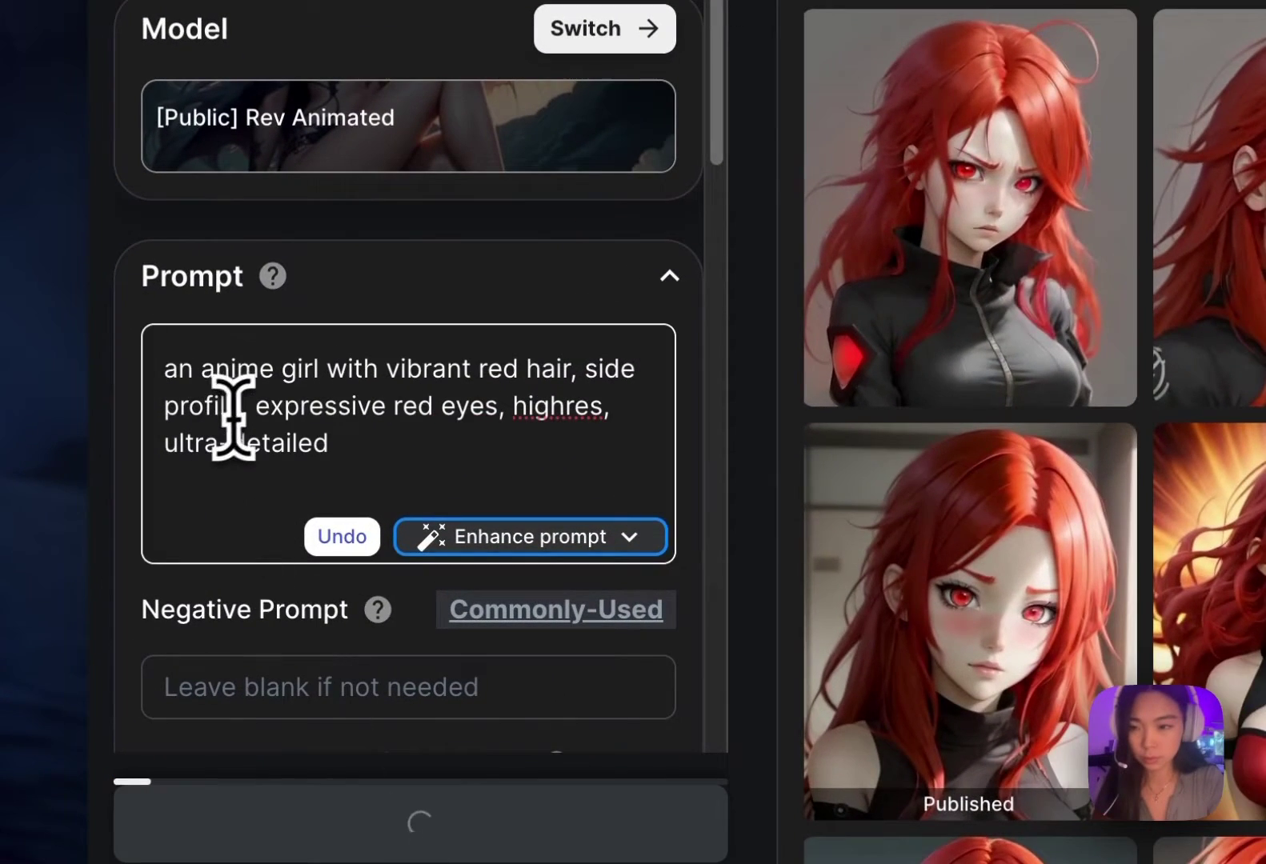
Revert the prompt to 'looking up', change 'up' to 'down', and generate
click(342, 536)
double_click(290, 405)
text(down)
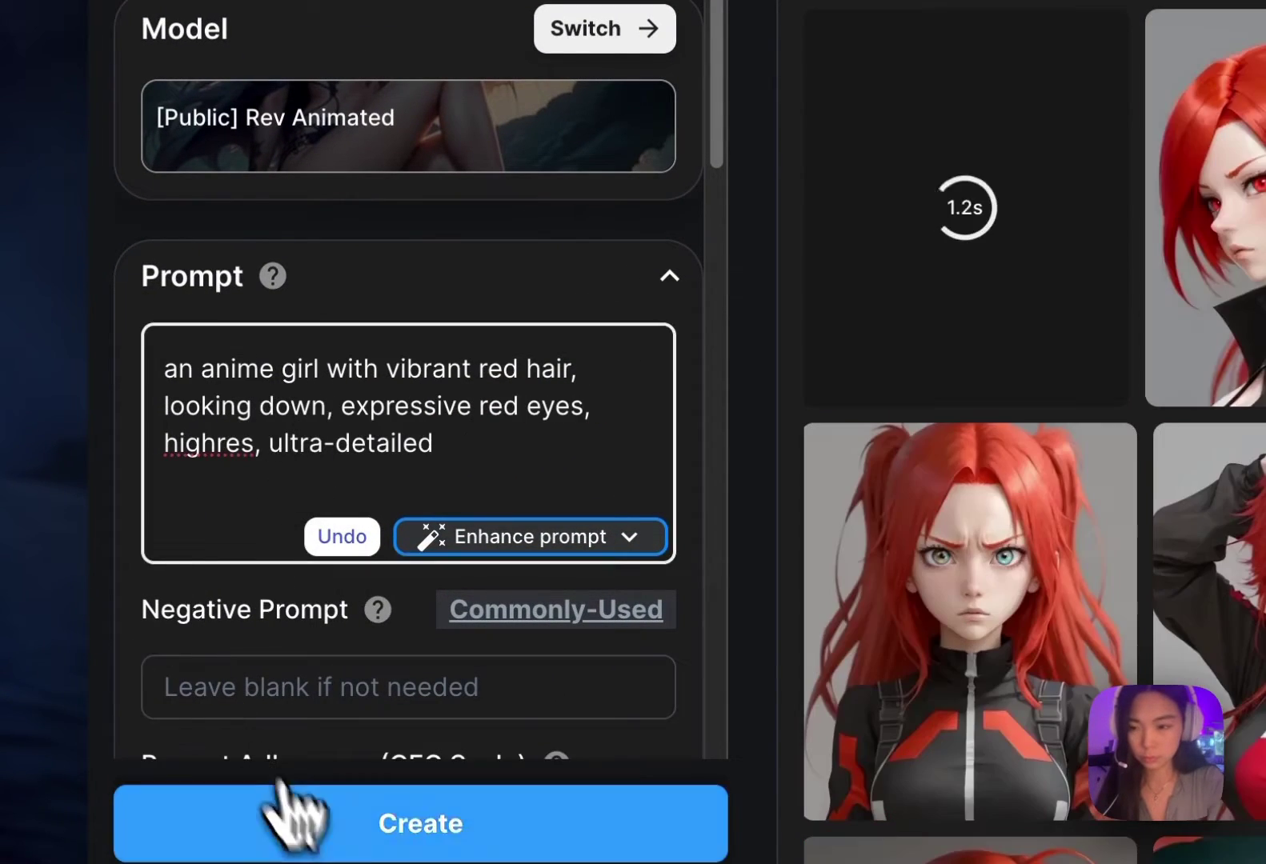
click(304, 816)
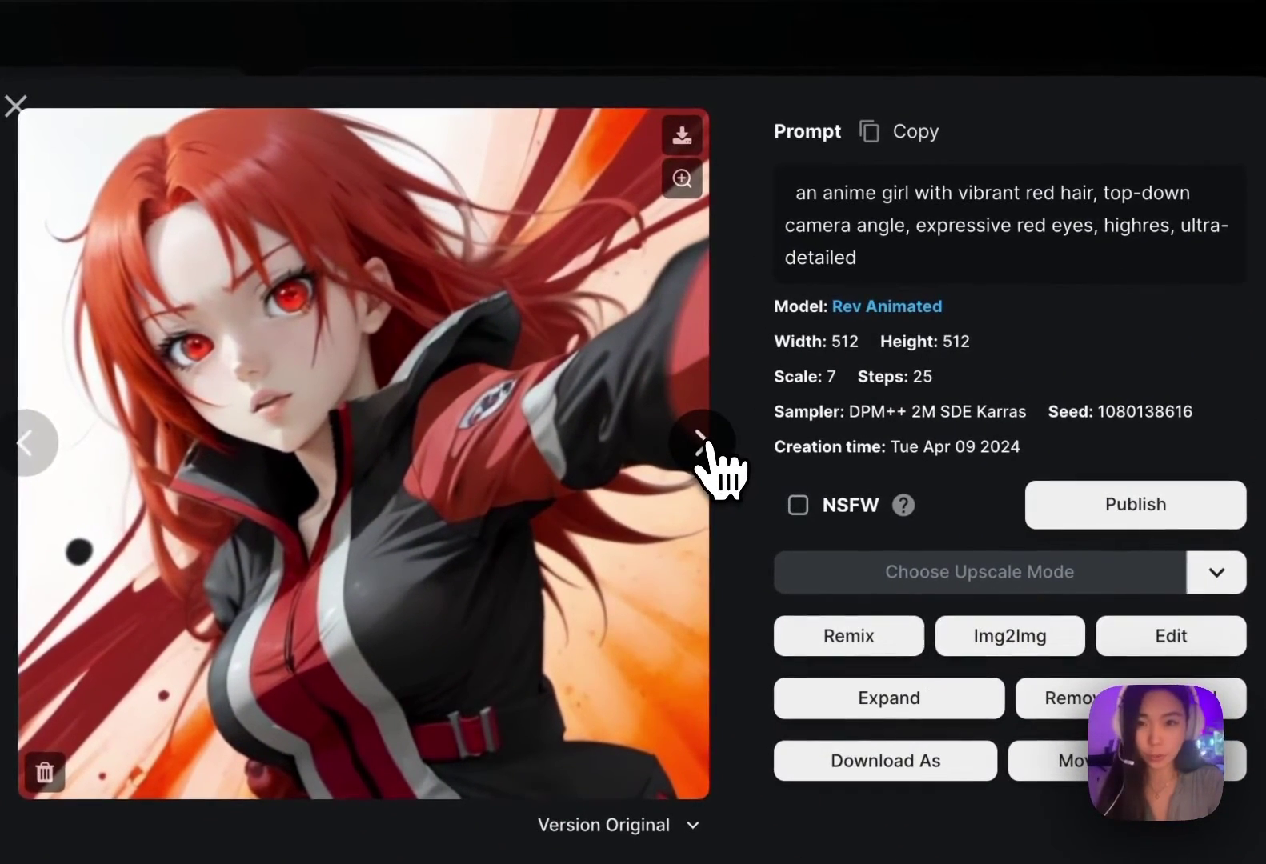
Browse the looking-down, looking-up, side-profile and worried results
click(705, 443)
click(706, 443)
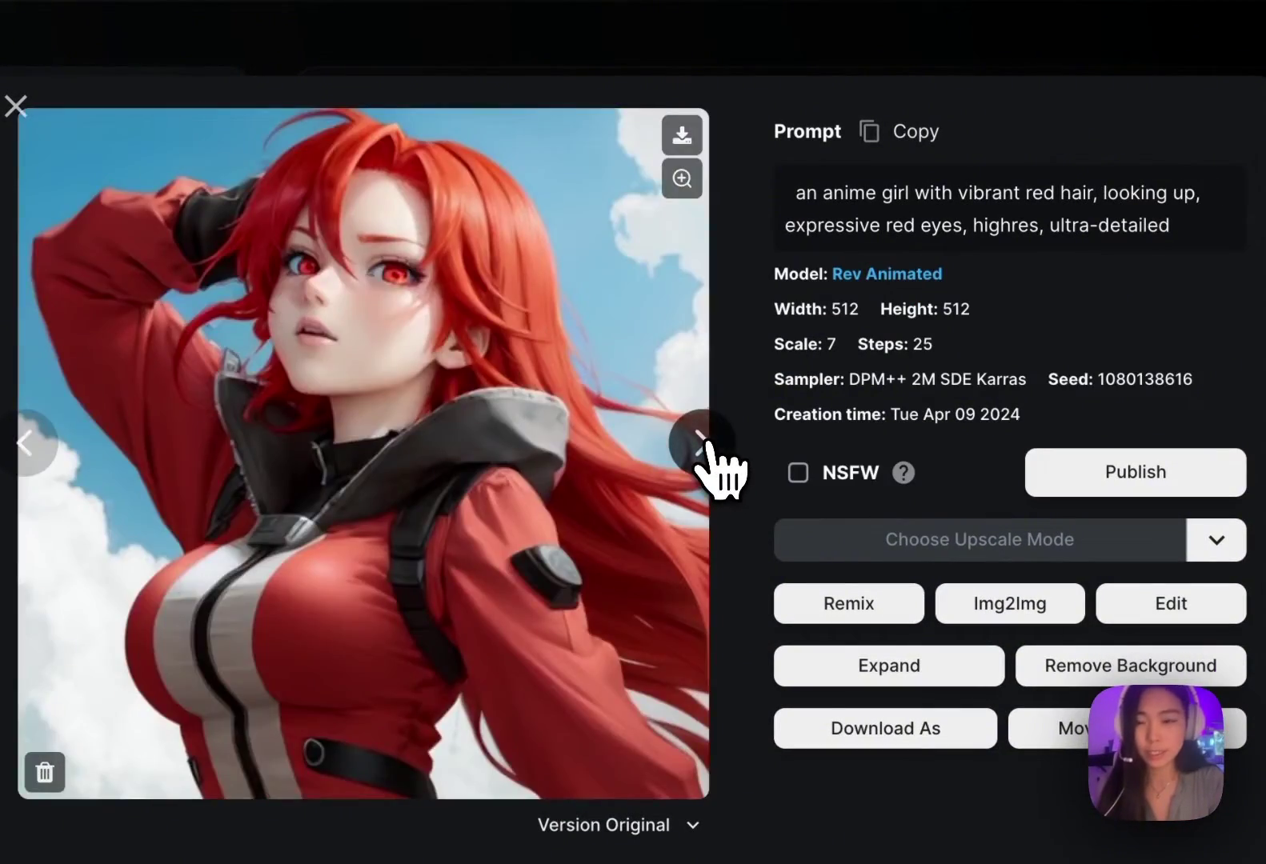
click(706, 443)
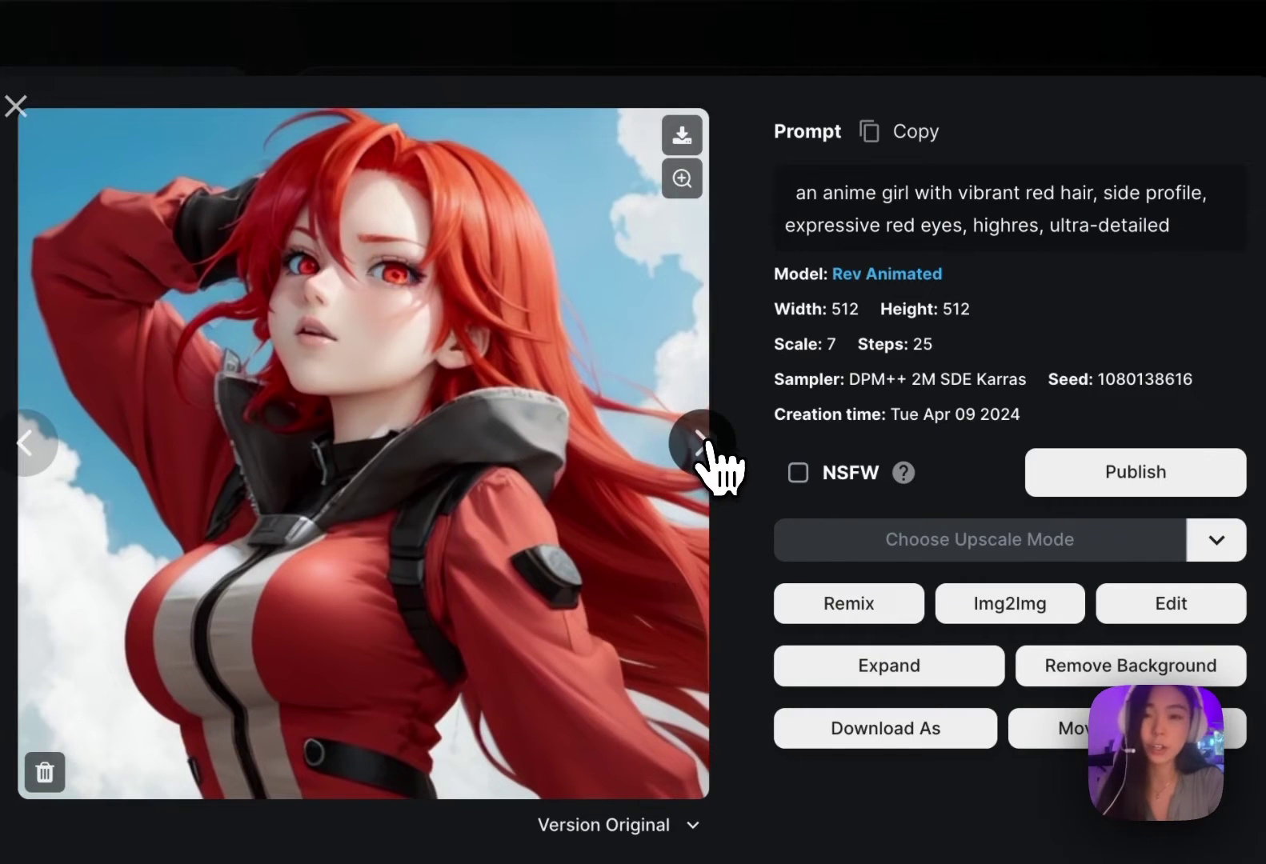
click(705, 442)
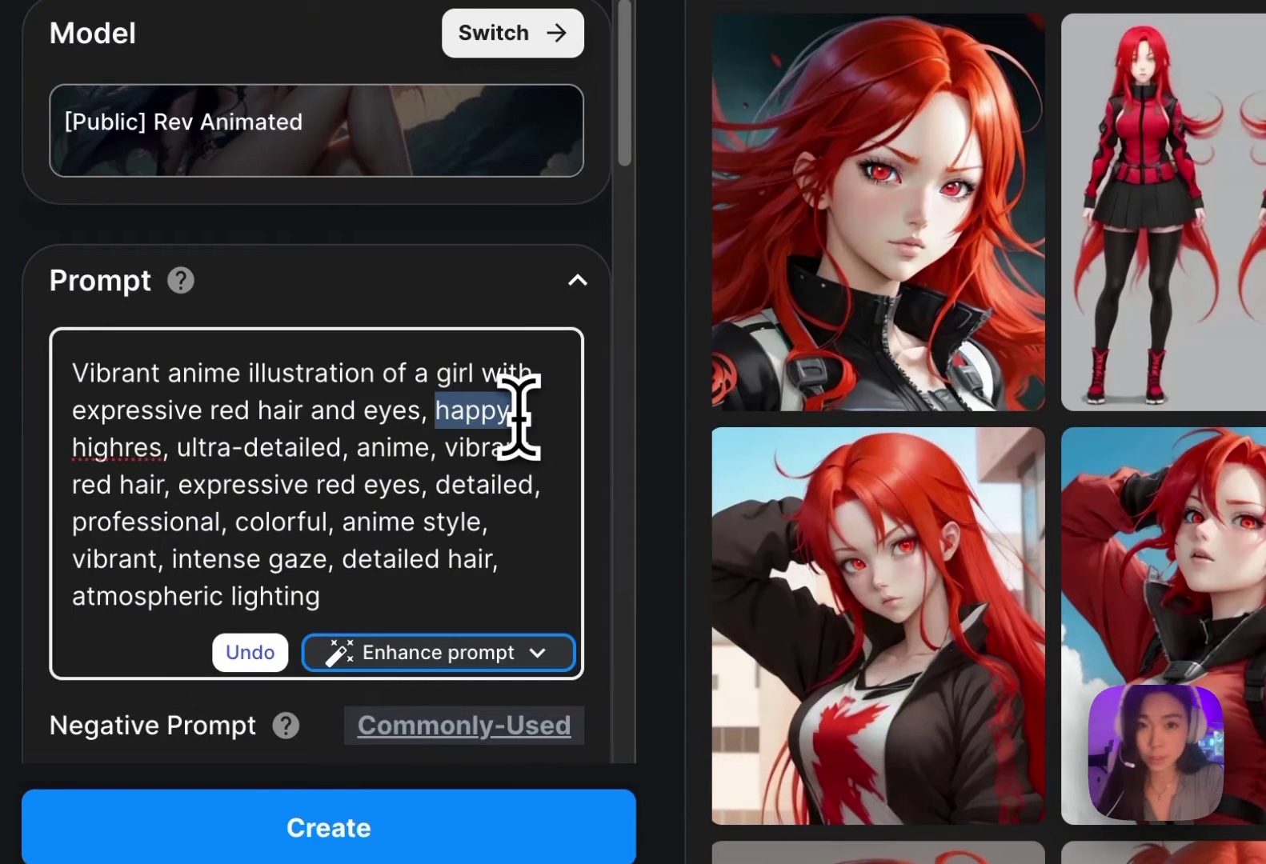
Generate from the happy enhanced prompt, open the smiling girl image, and show its full prompt
click(503, 825)
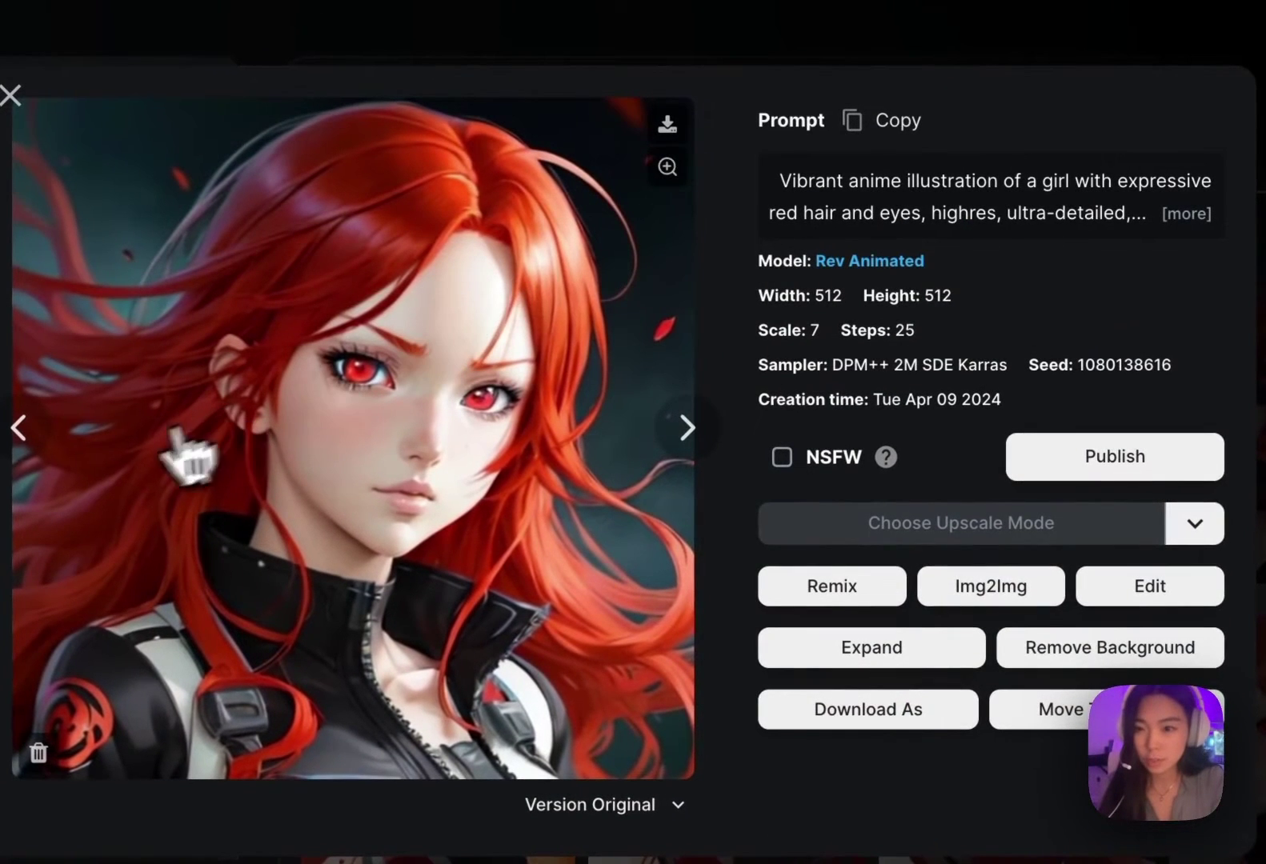
click(19, 425)
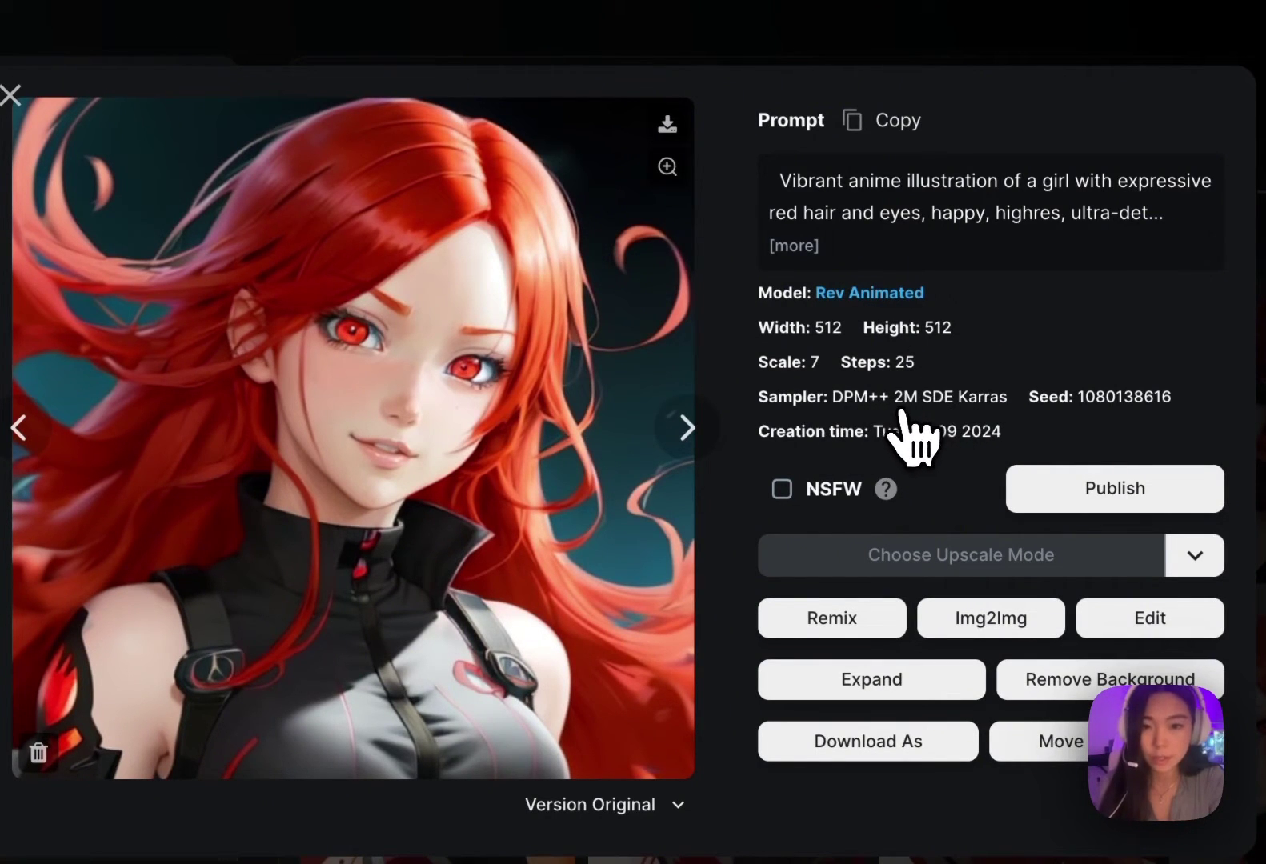
click(818, 243)
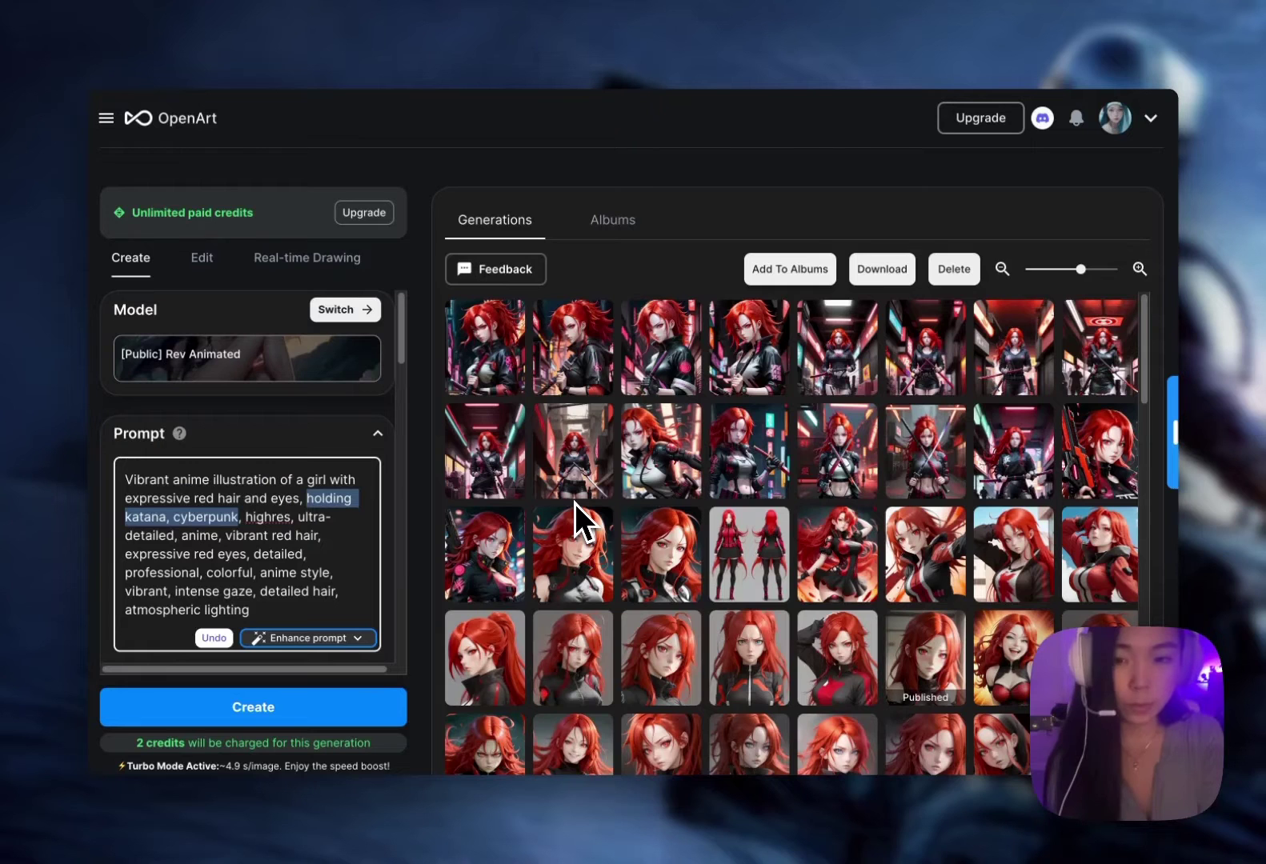
Browse the katana- and gun-wielding cyberpunk images and check the Pose reference under Image Guidance
click(477, 565)
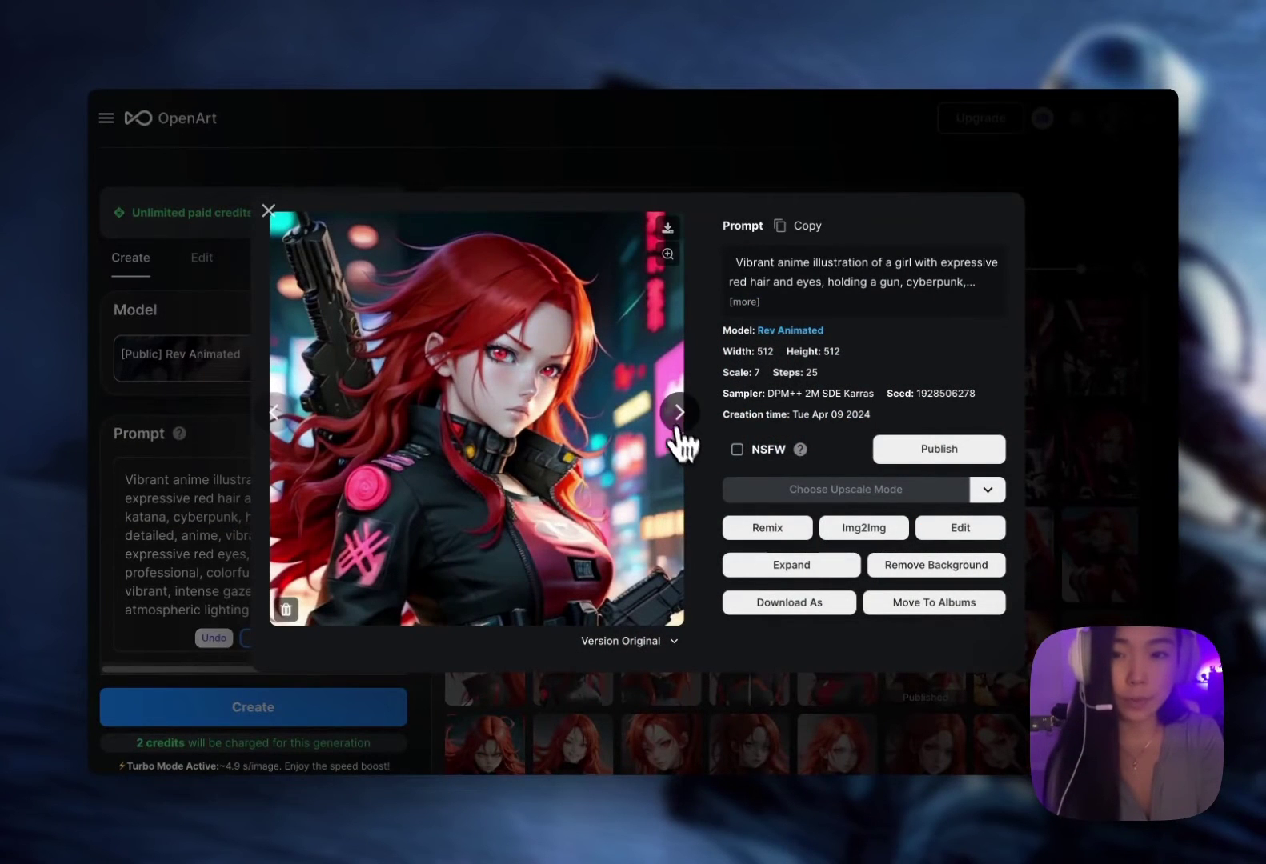
click(279, 423)
click(681, 413)
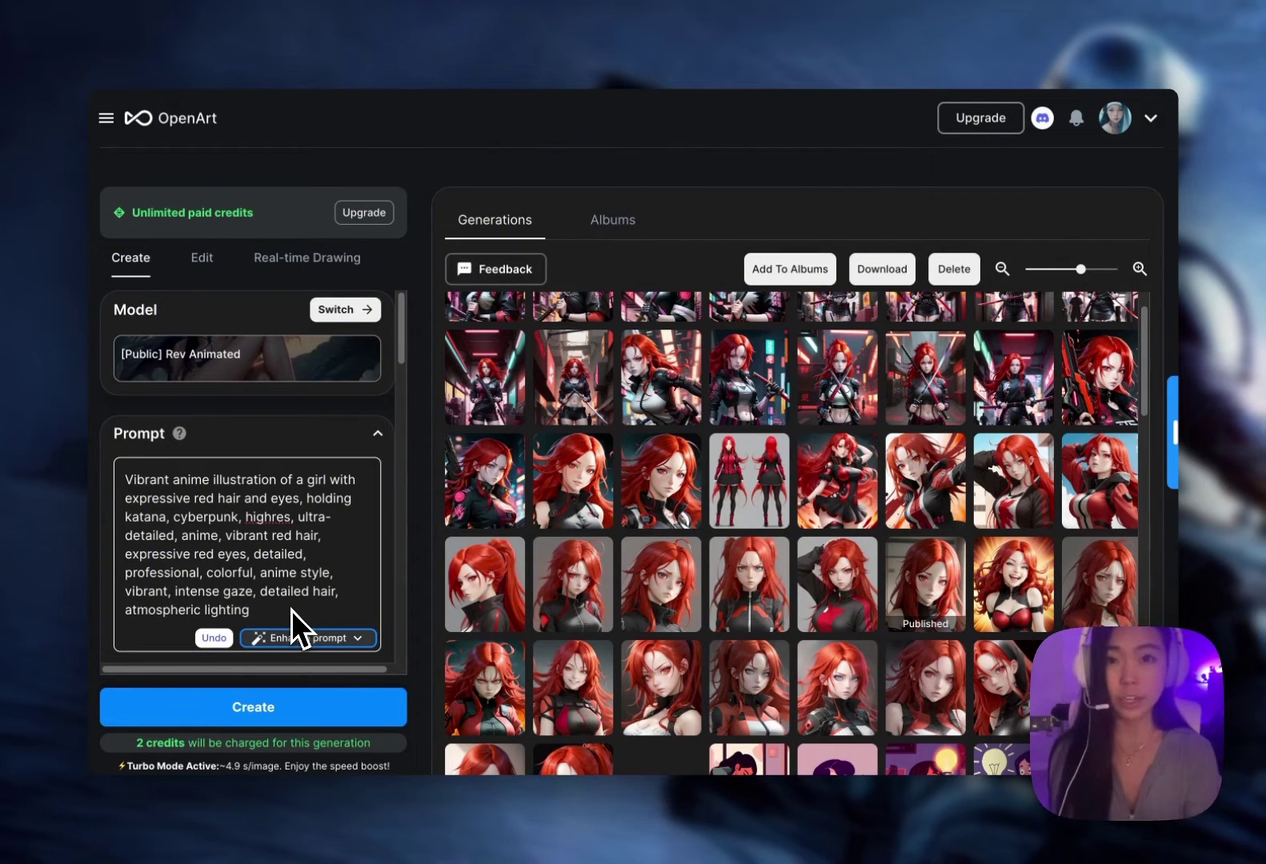
scroll(292, 611, down, 6)
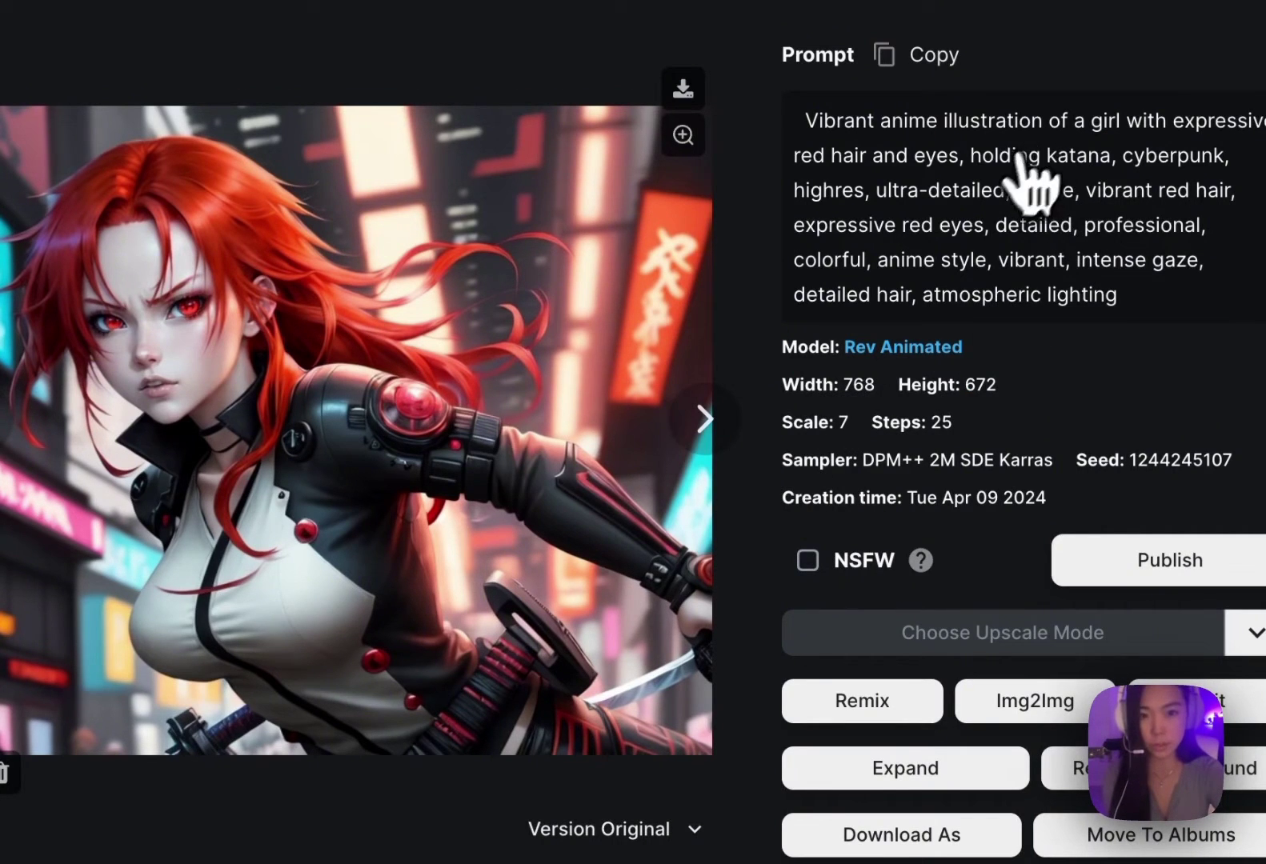
click(704, 424)
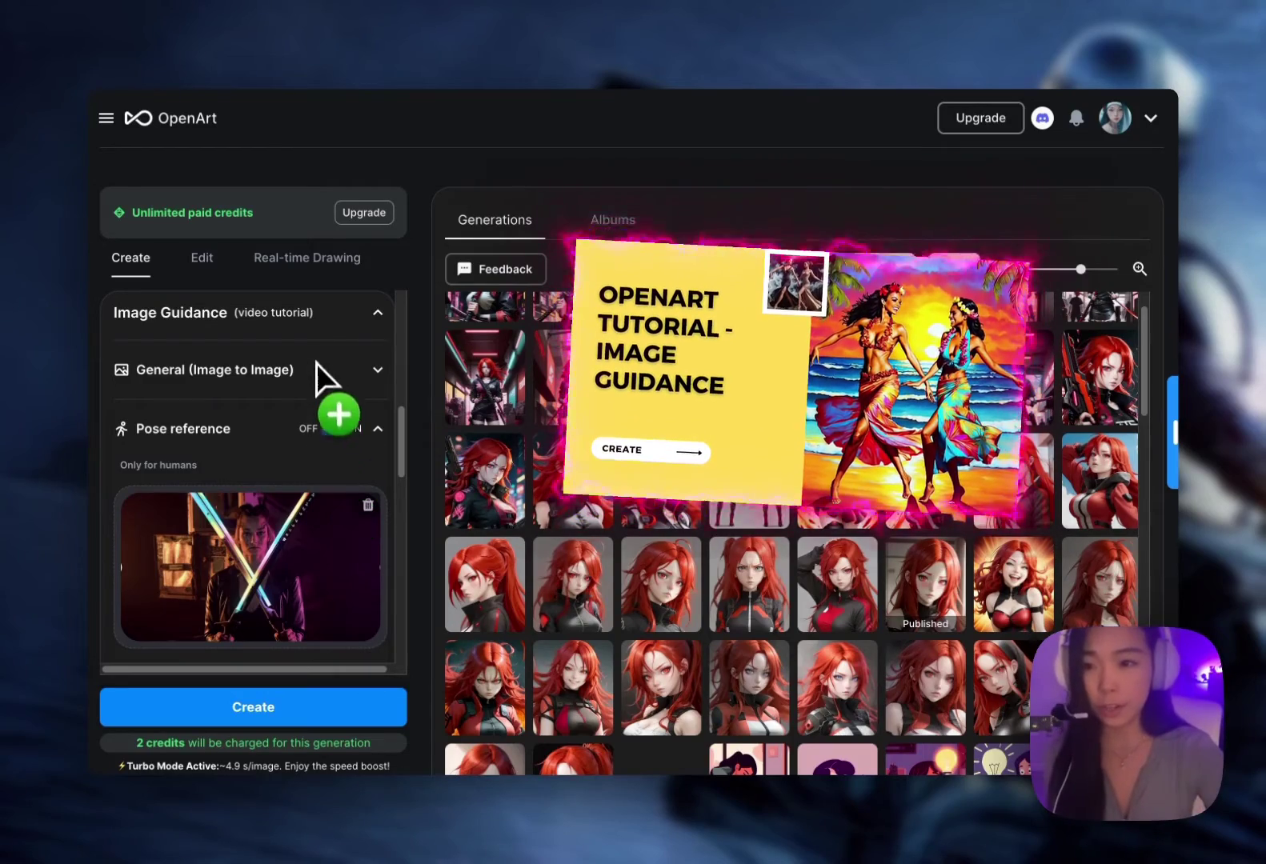
scroll(272, 368, down, 5)
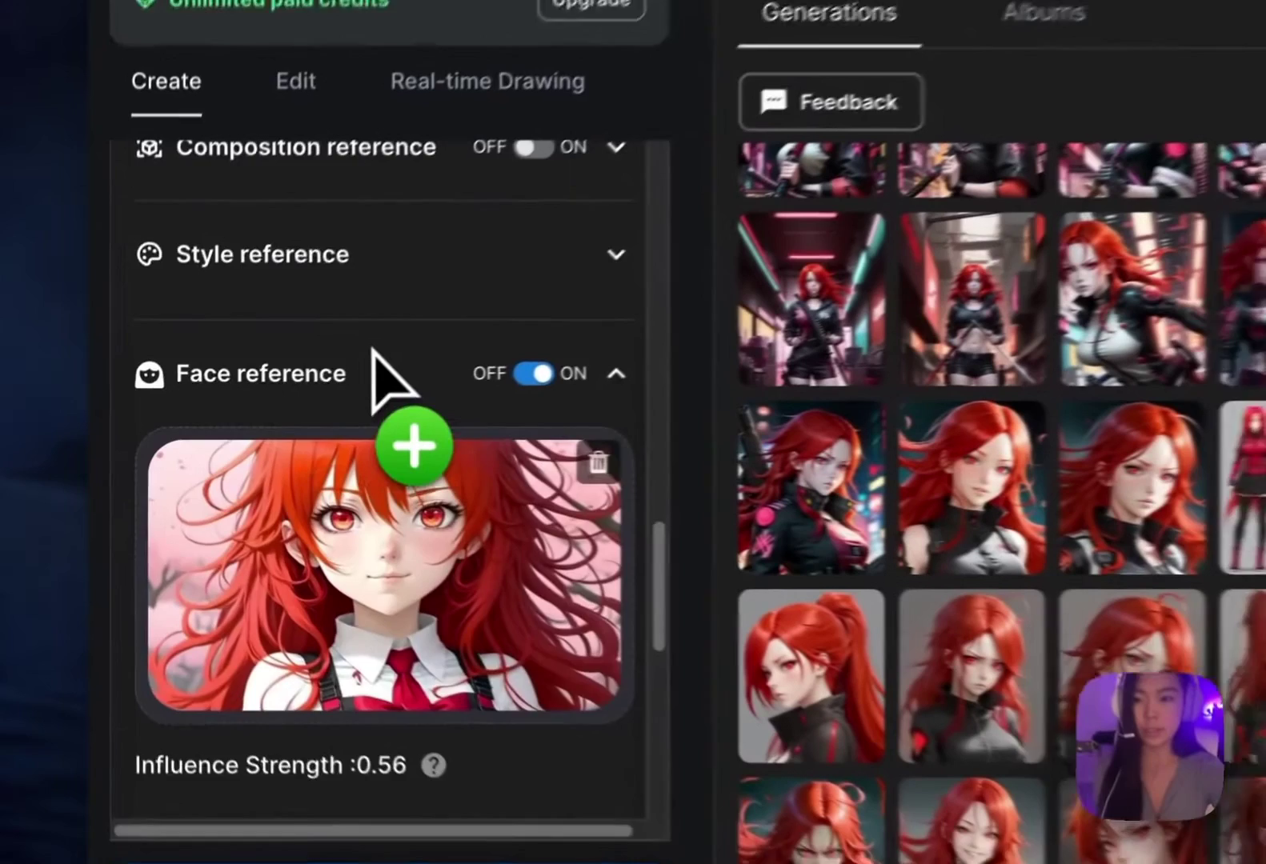
scroll(243, 411, up, 3)
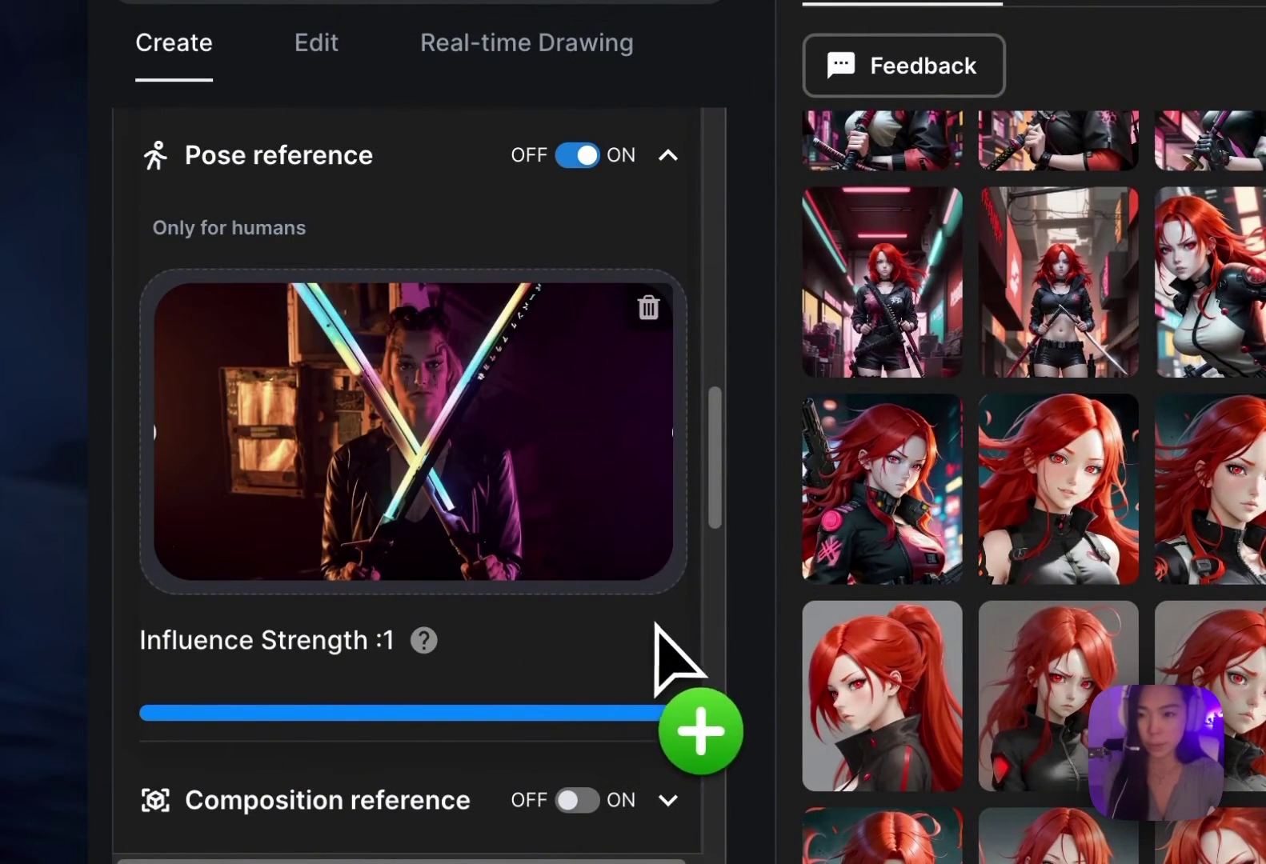
scroll(600, 616, down, 6)
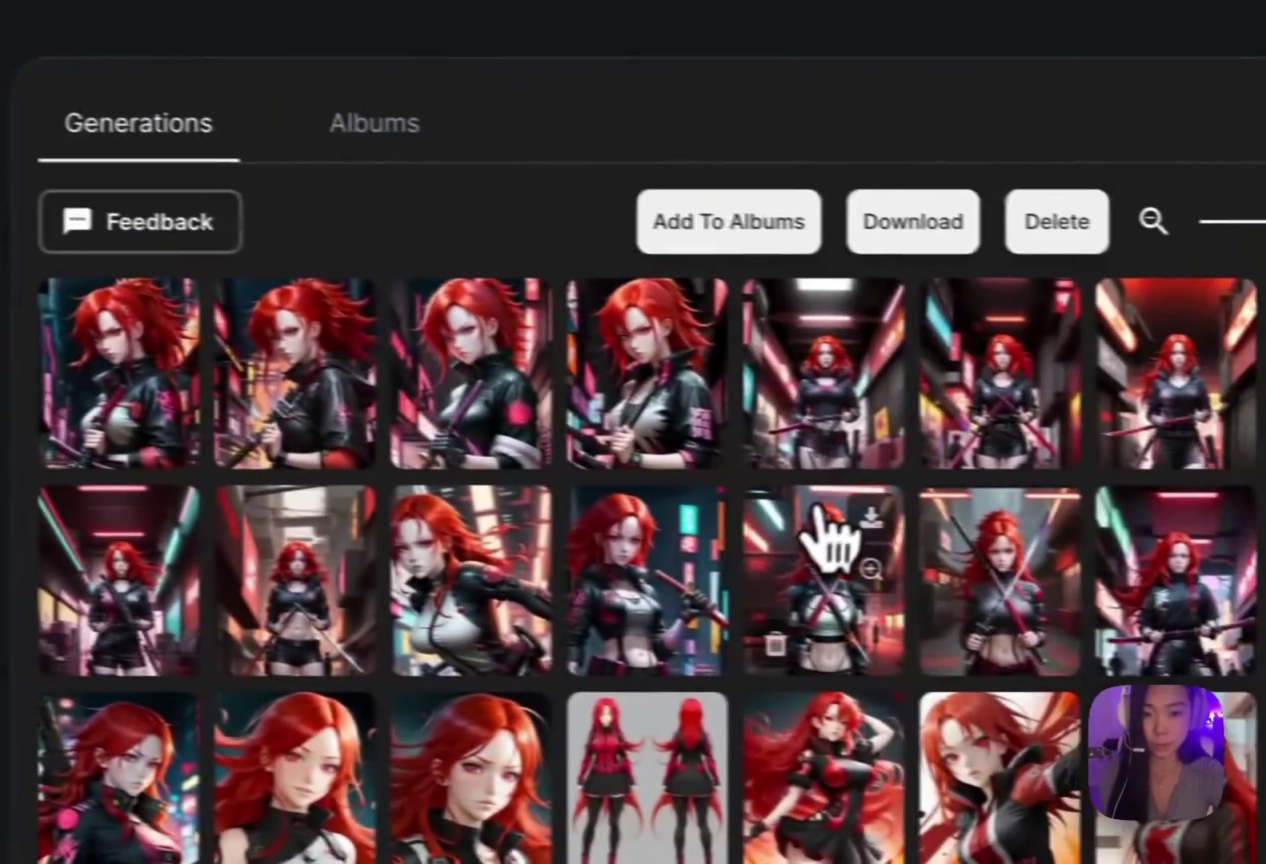
Open a katana generation and flip through the pose-referenced images, including the crossed katanas
click(1248, 600)
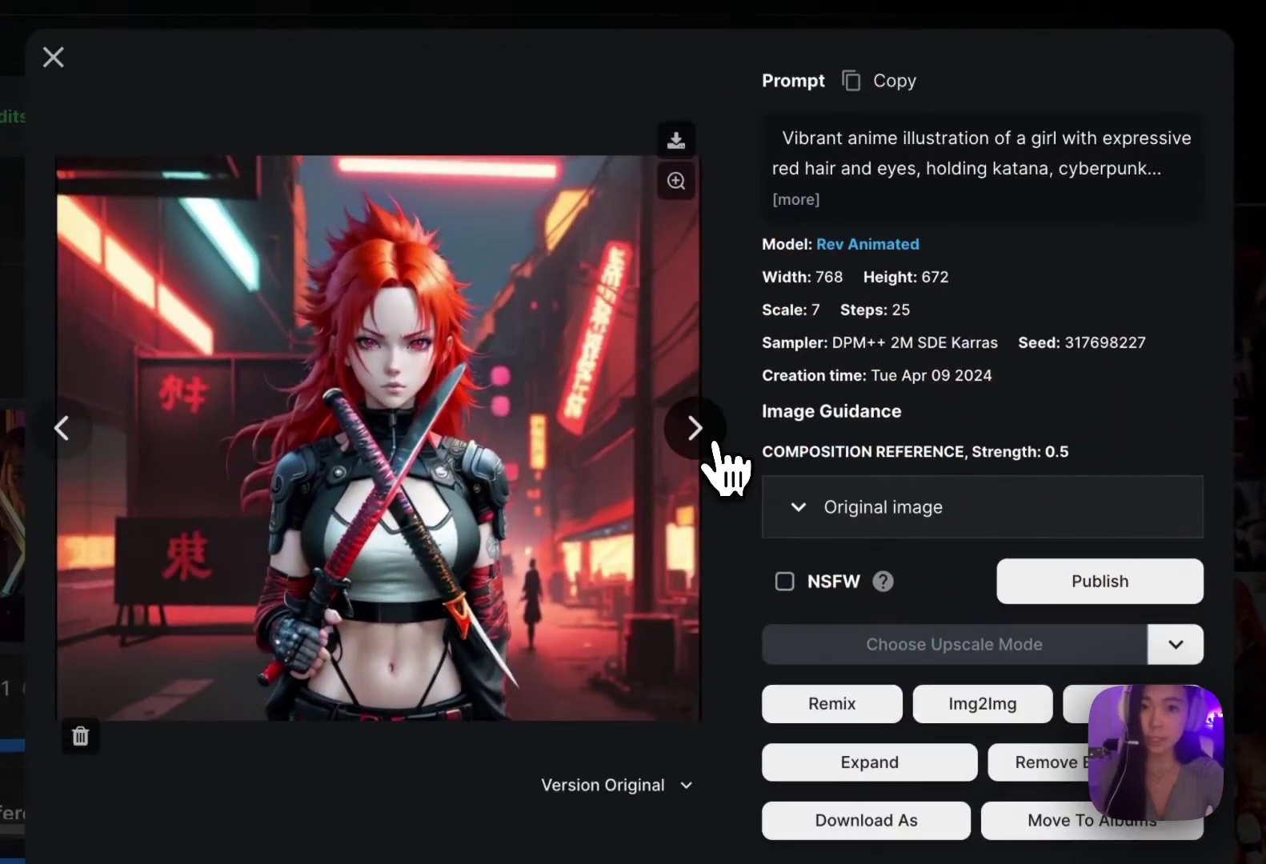
click(712, 443)
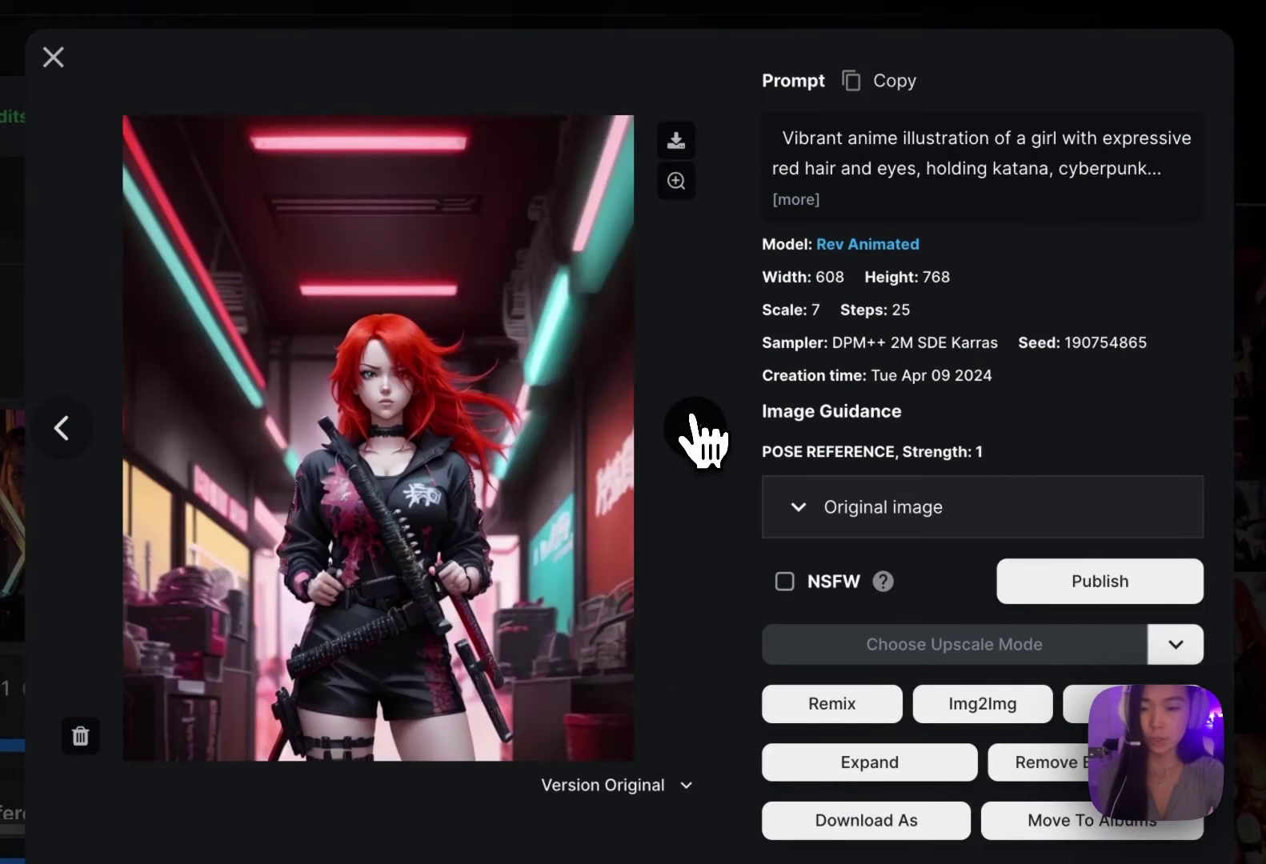
click(701, 438)
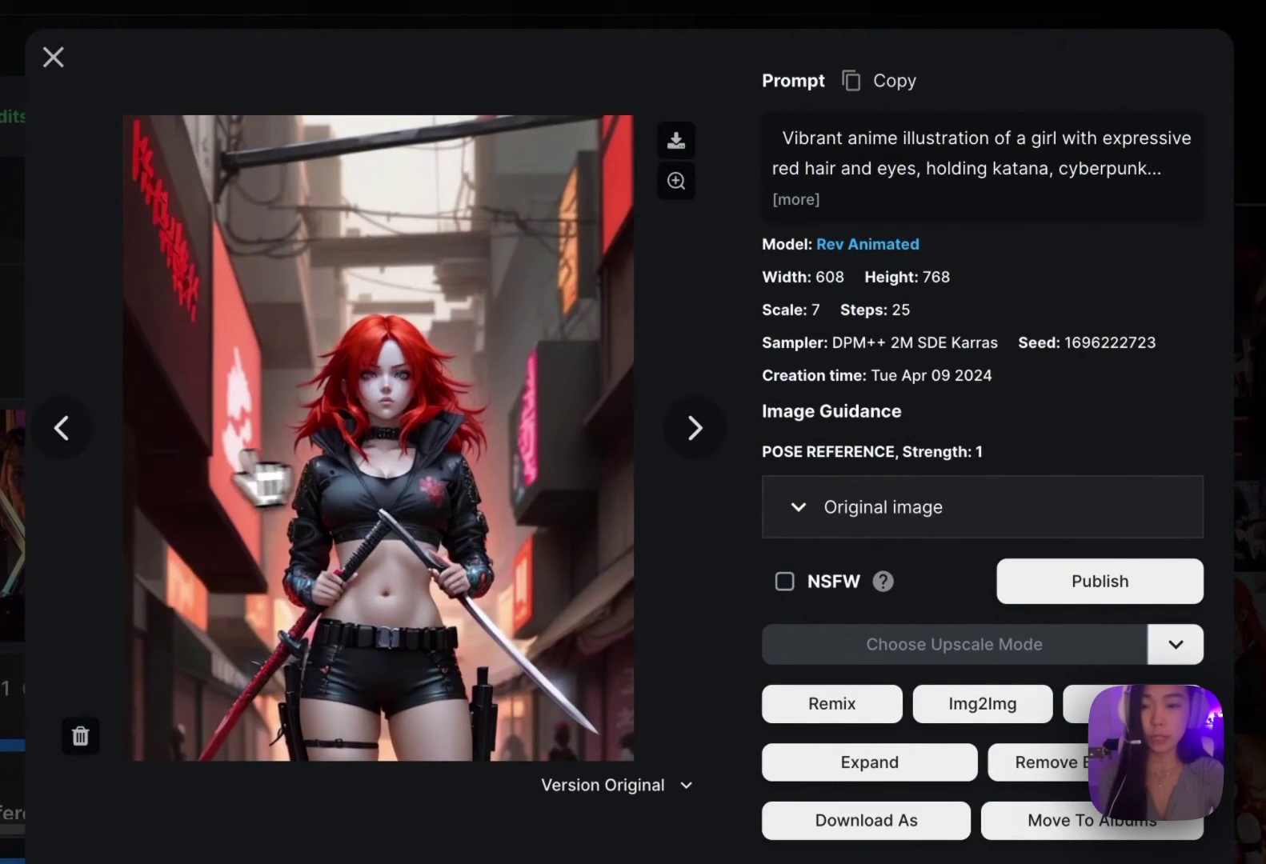
click(68, 438)
click(72, 437)
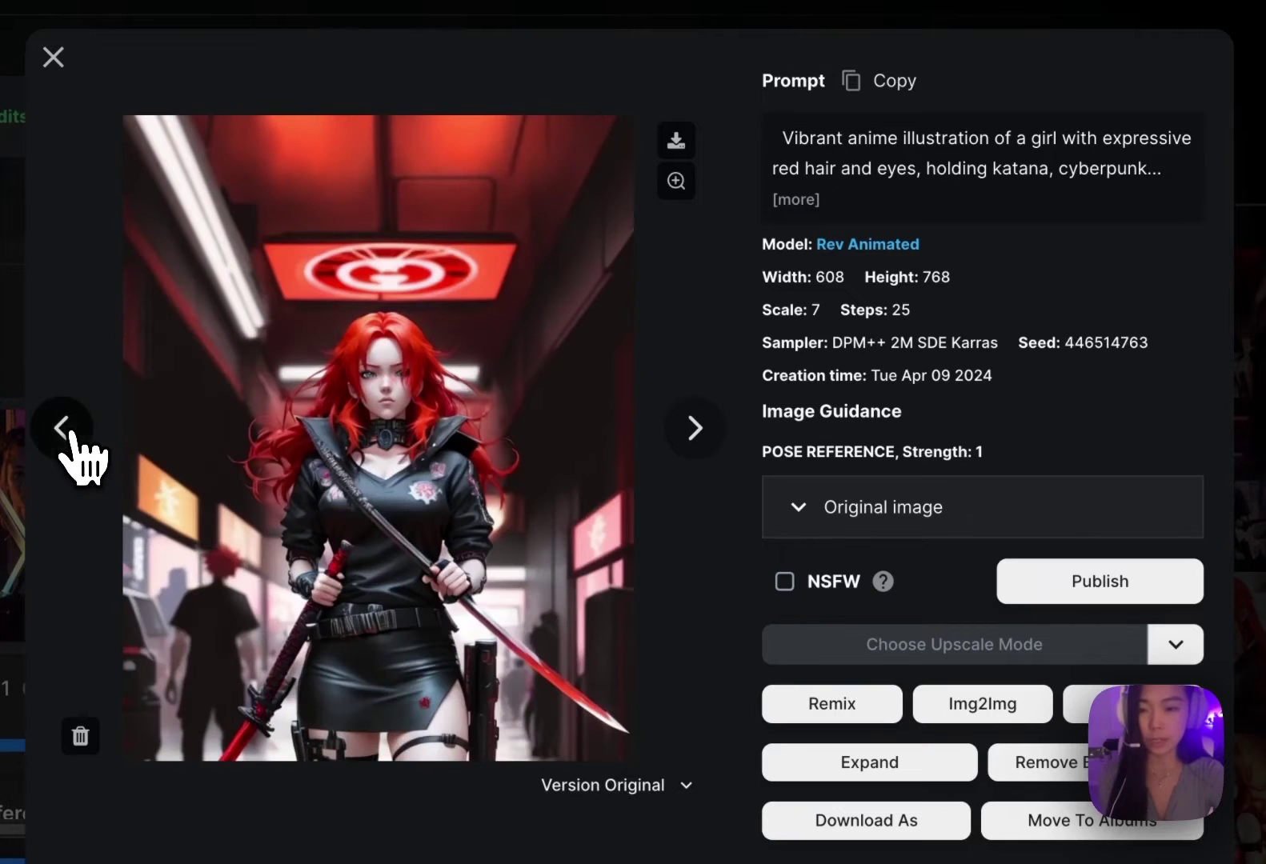
click(72, 436)
click(72, 436)
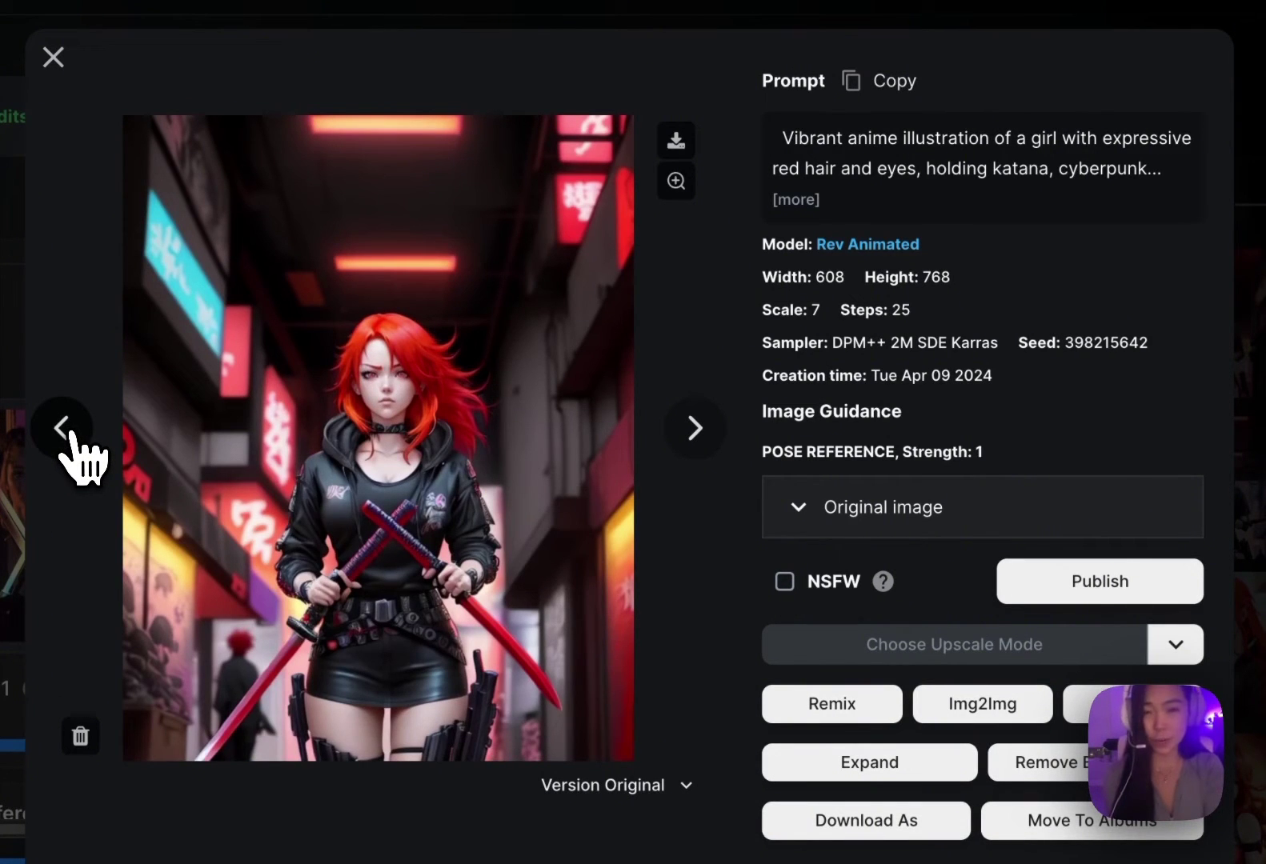
click(72, 437)
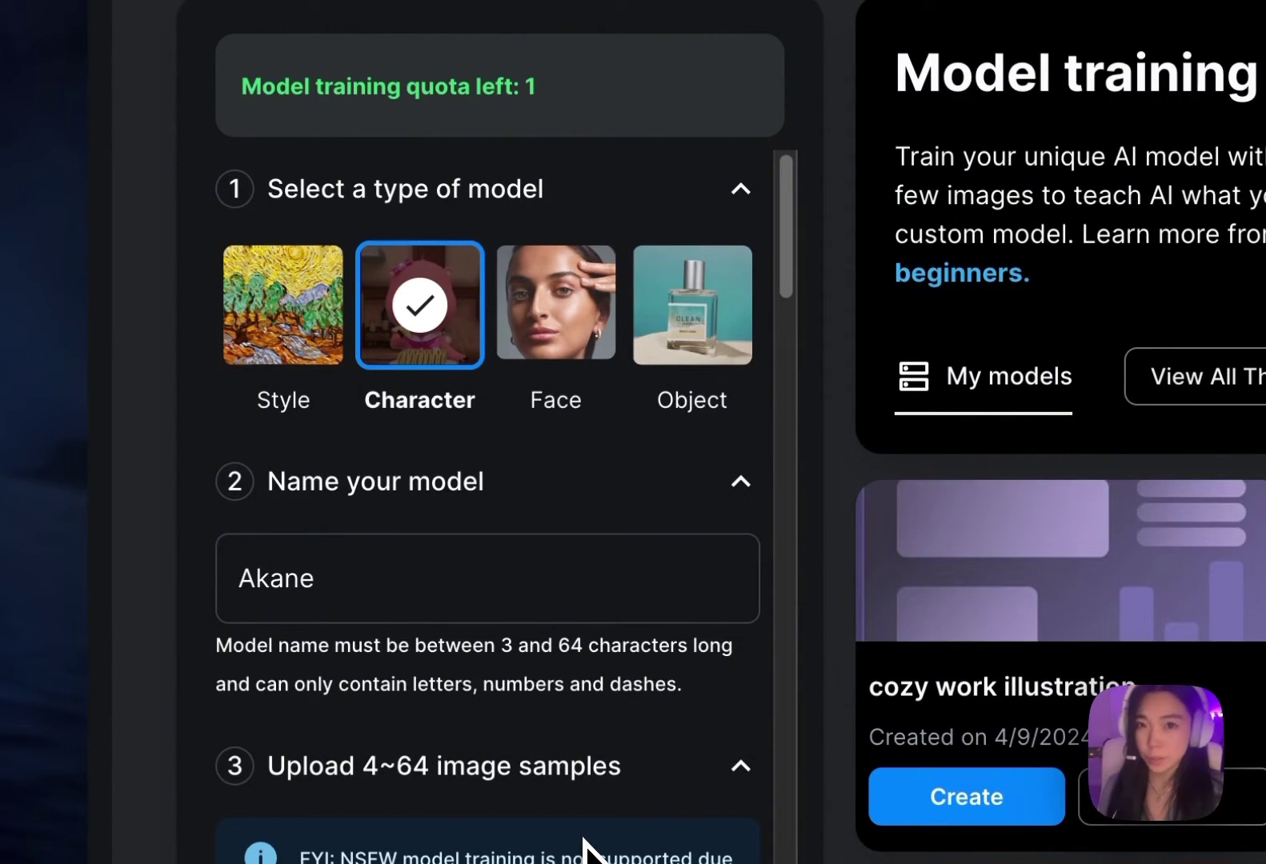
Review the uploaded red-haired girl sample images and start training the Akane model
scroll(583, 839, down, 15)
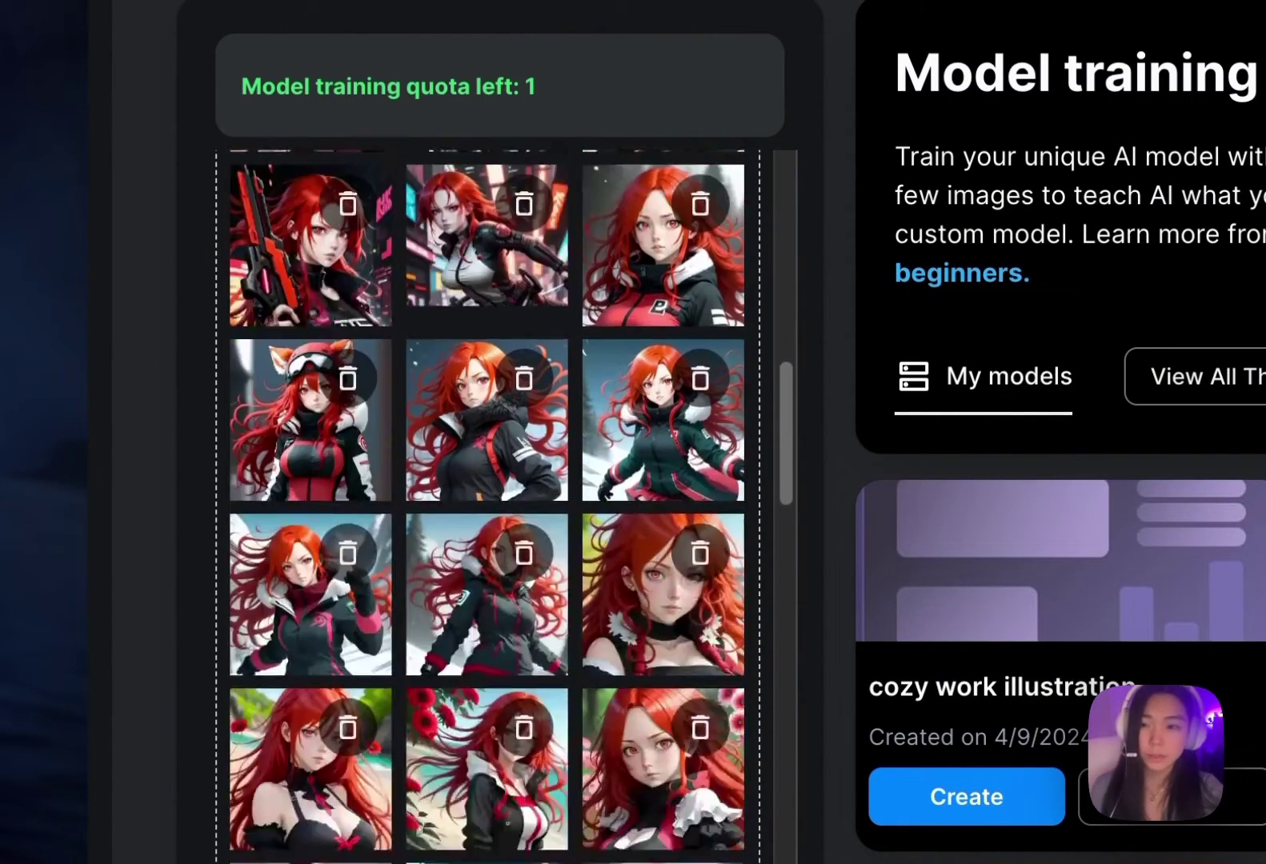
scroll(487, 504, down, 15)
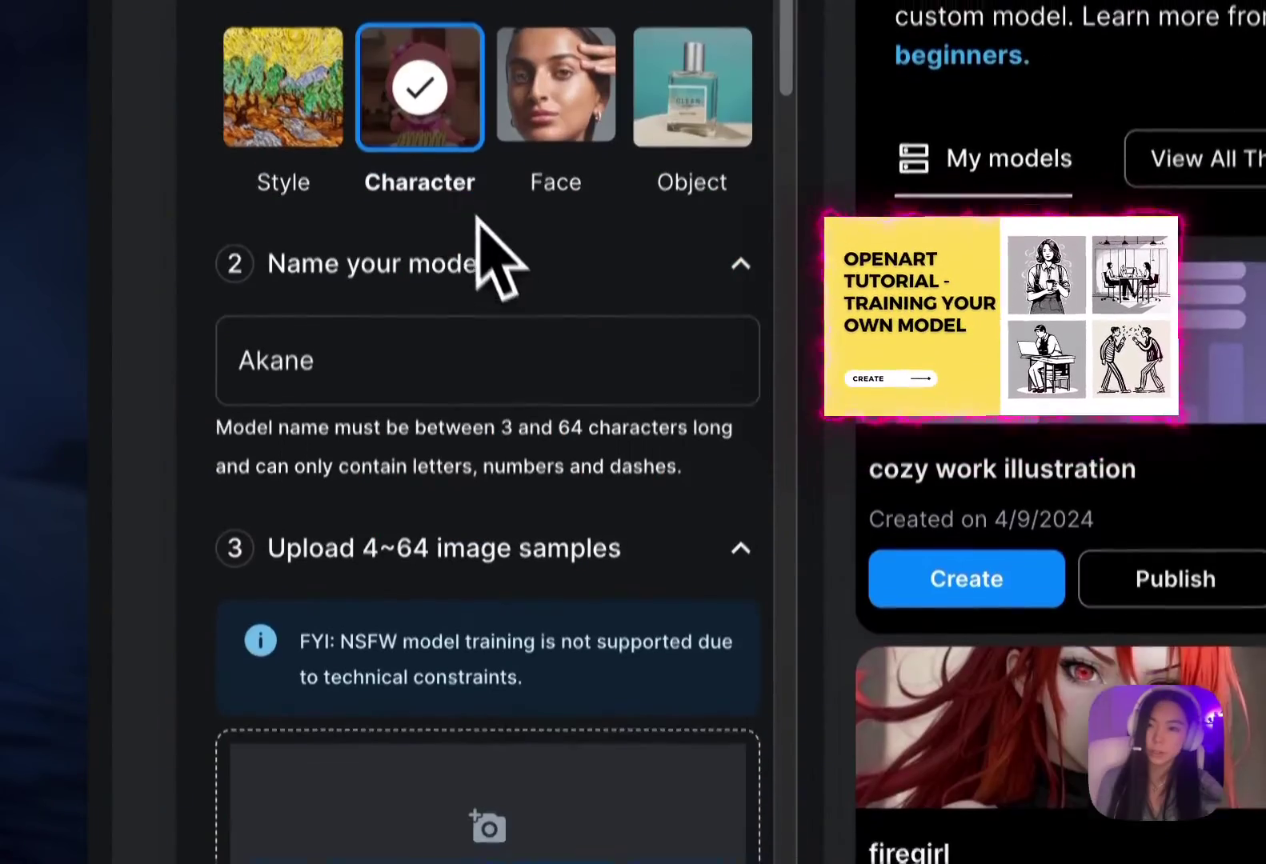
scroll(467, 325, up, 2)
scroll(512, 448, down, 15)
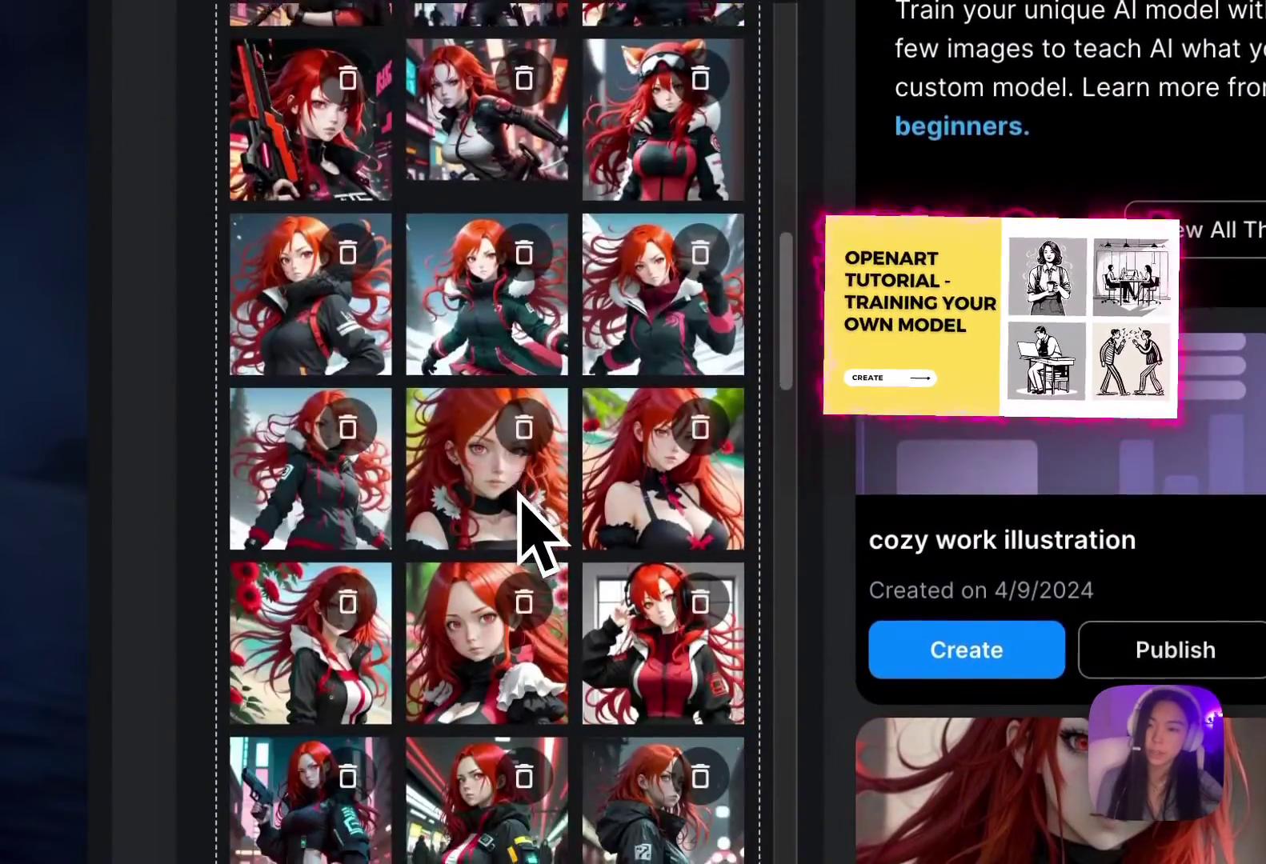
scroll(520, 500, down, 10)
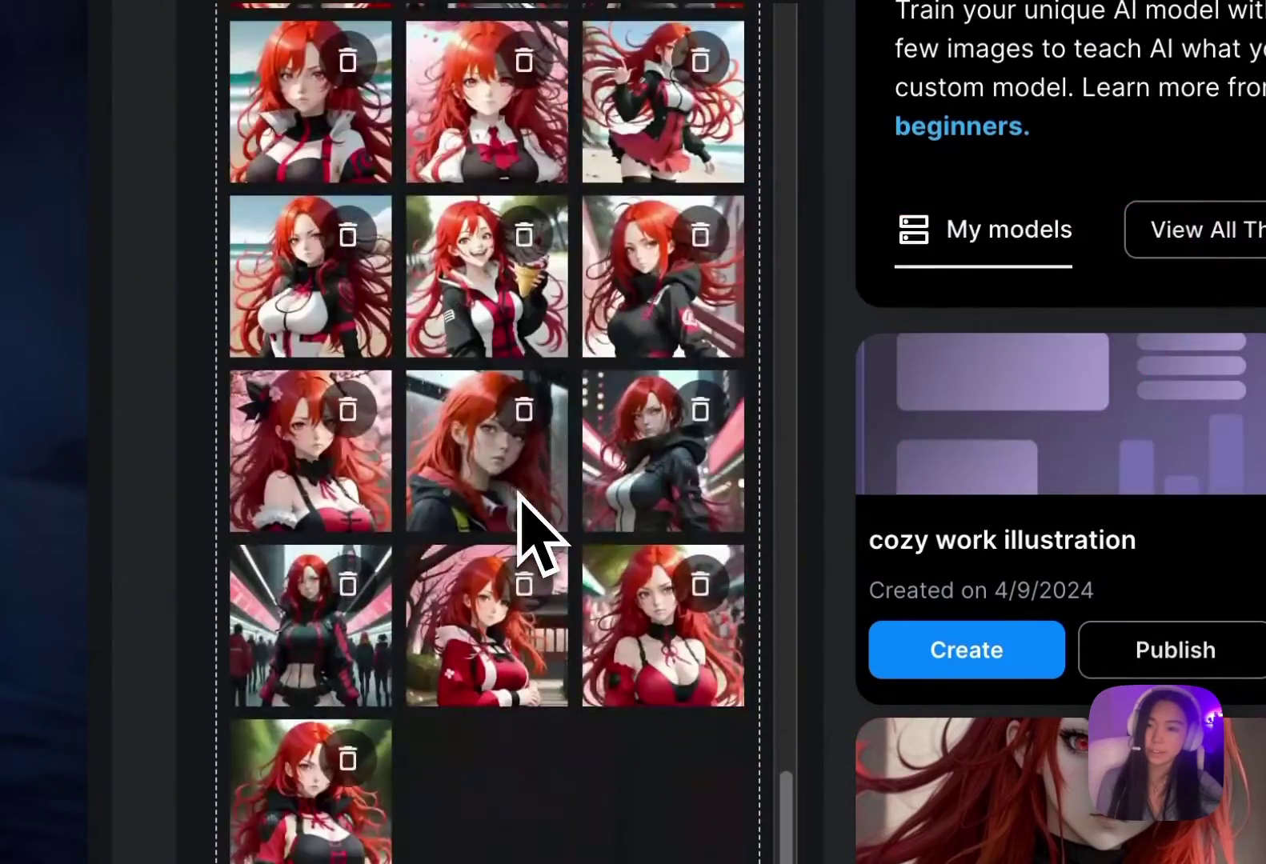
click(594, 713)
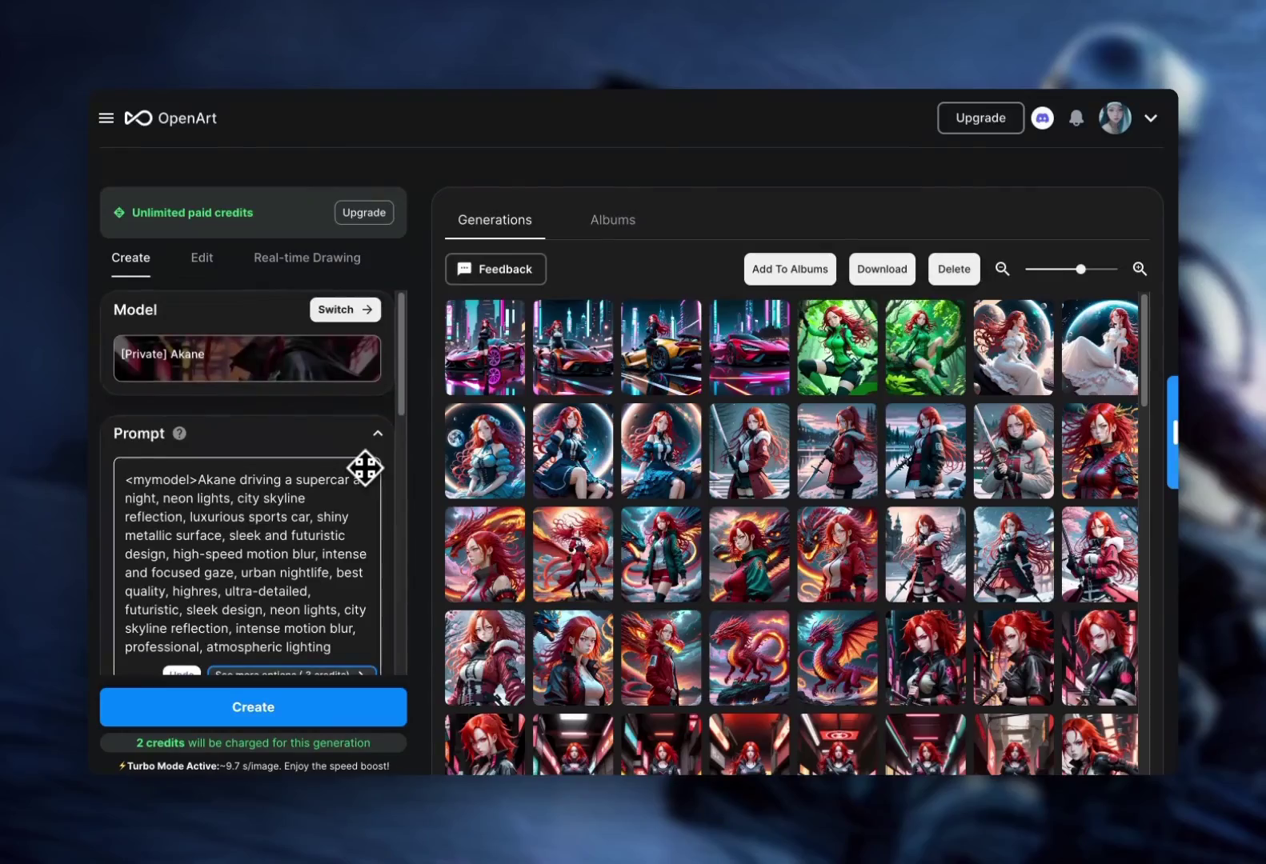
Scroll the Generations grid to review the Akane supercar-at-night images
scroll(365, 468, down, 4)
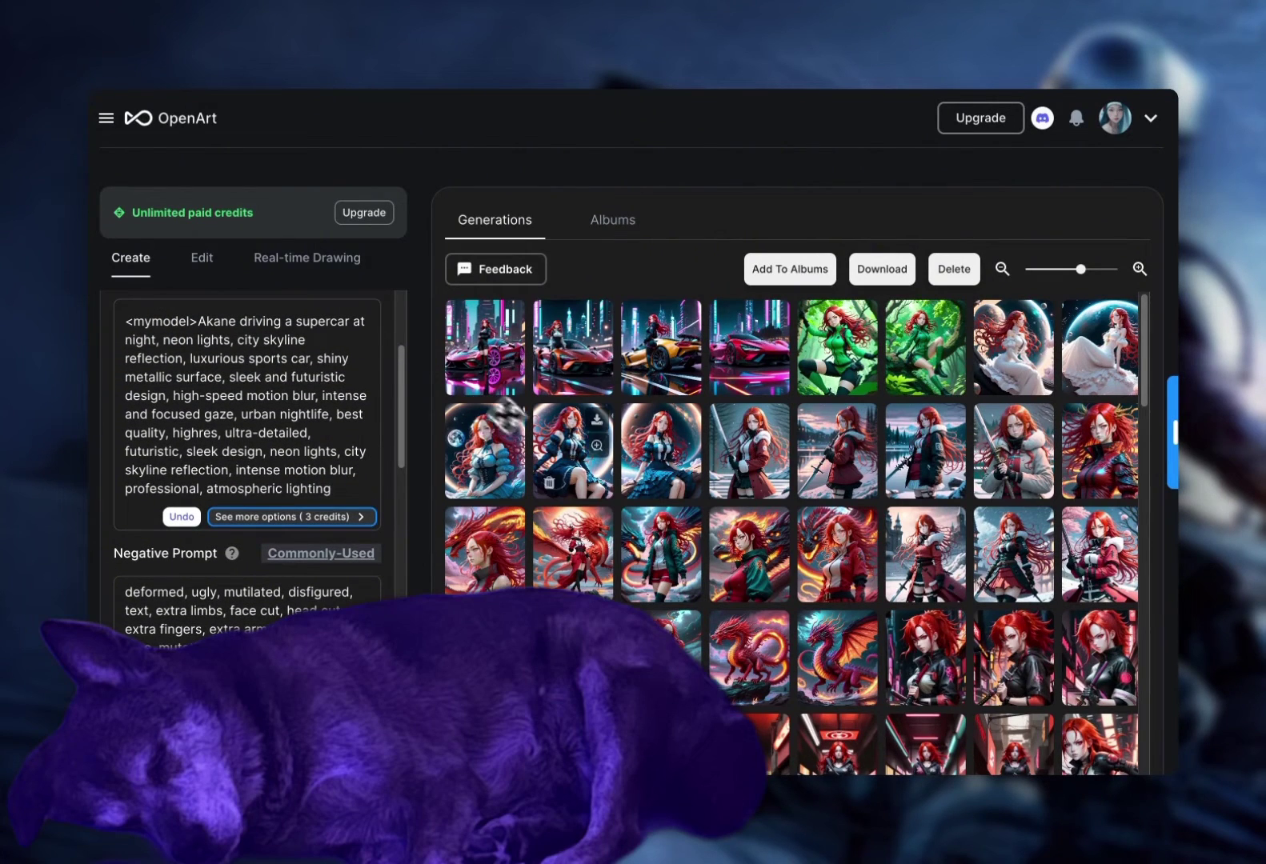
scroll(676, 572, down, 1)
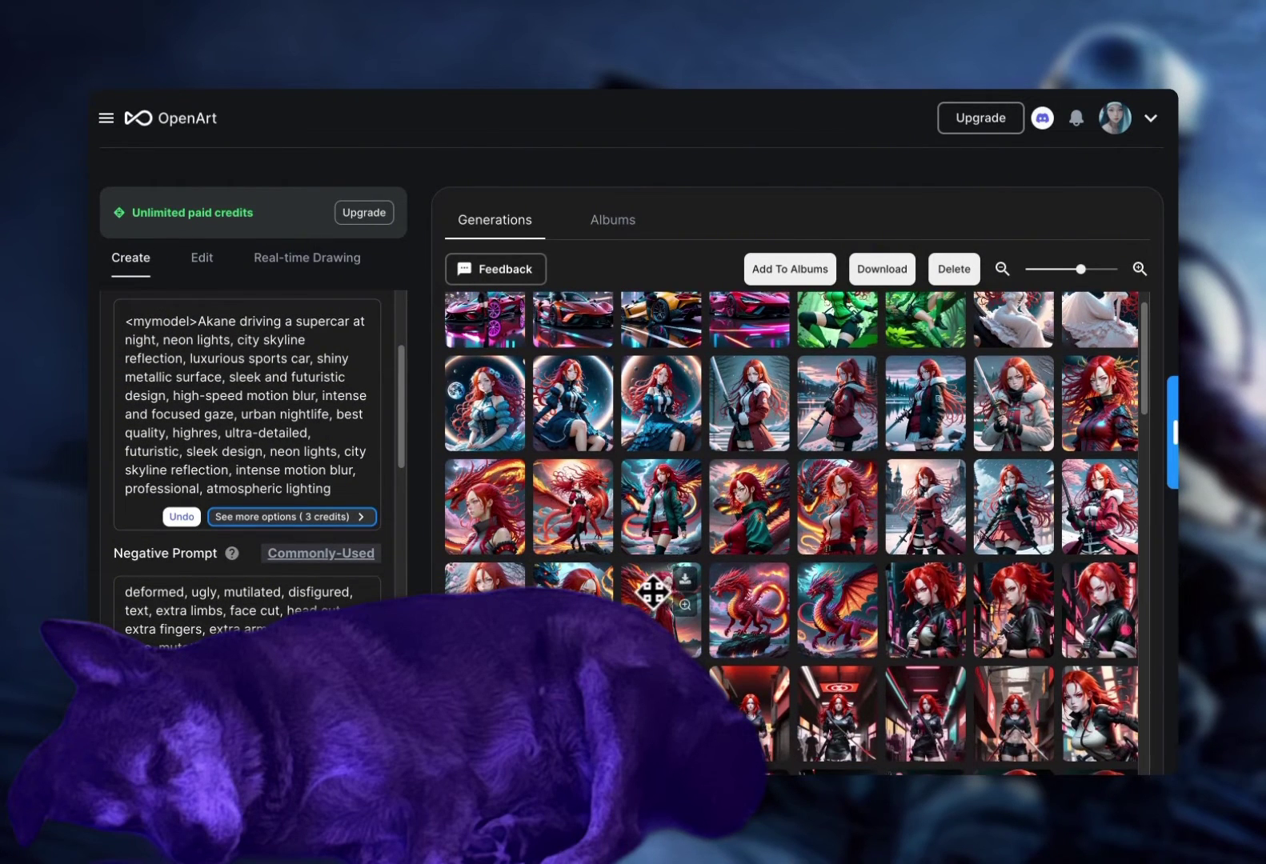
scroll(632, 497, down, 1)
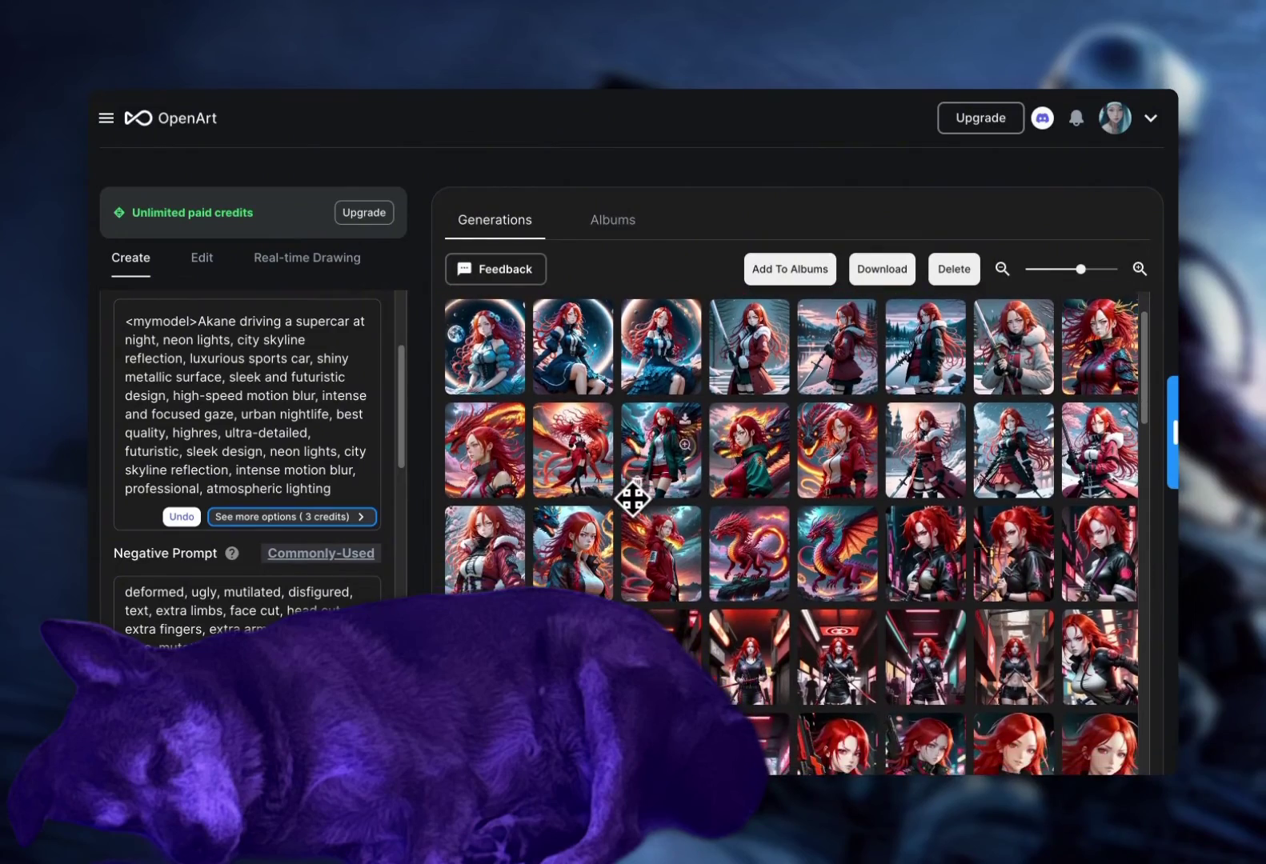
scroll(661, 538, up, 1)
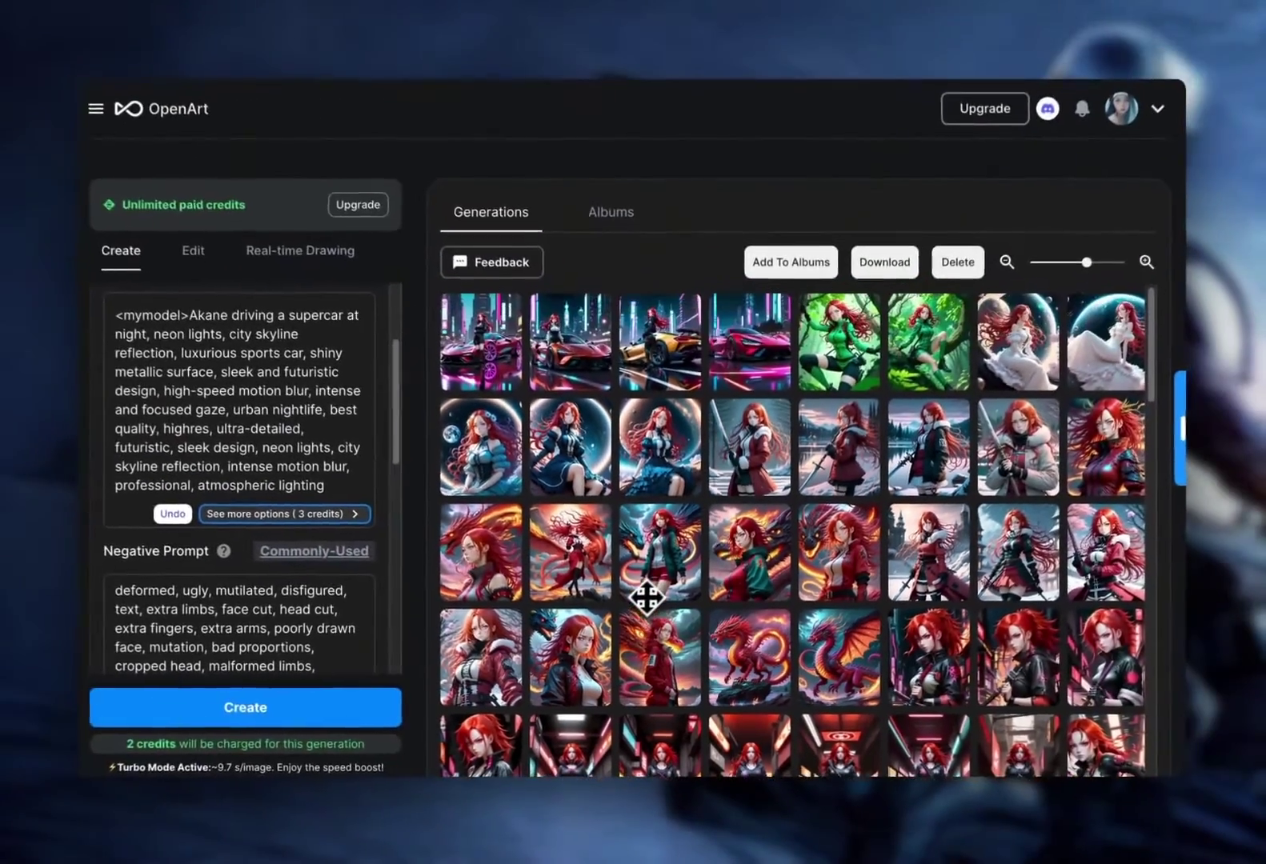
Open the red-jacket dragon image and flip back through sixteen earlier Akane images
click(645, 632)
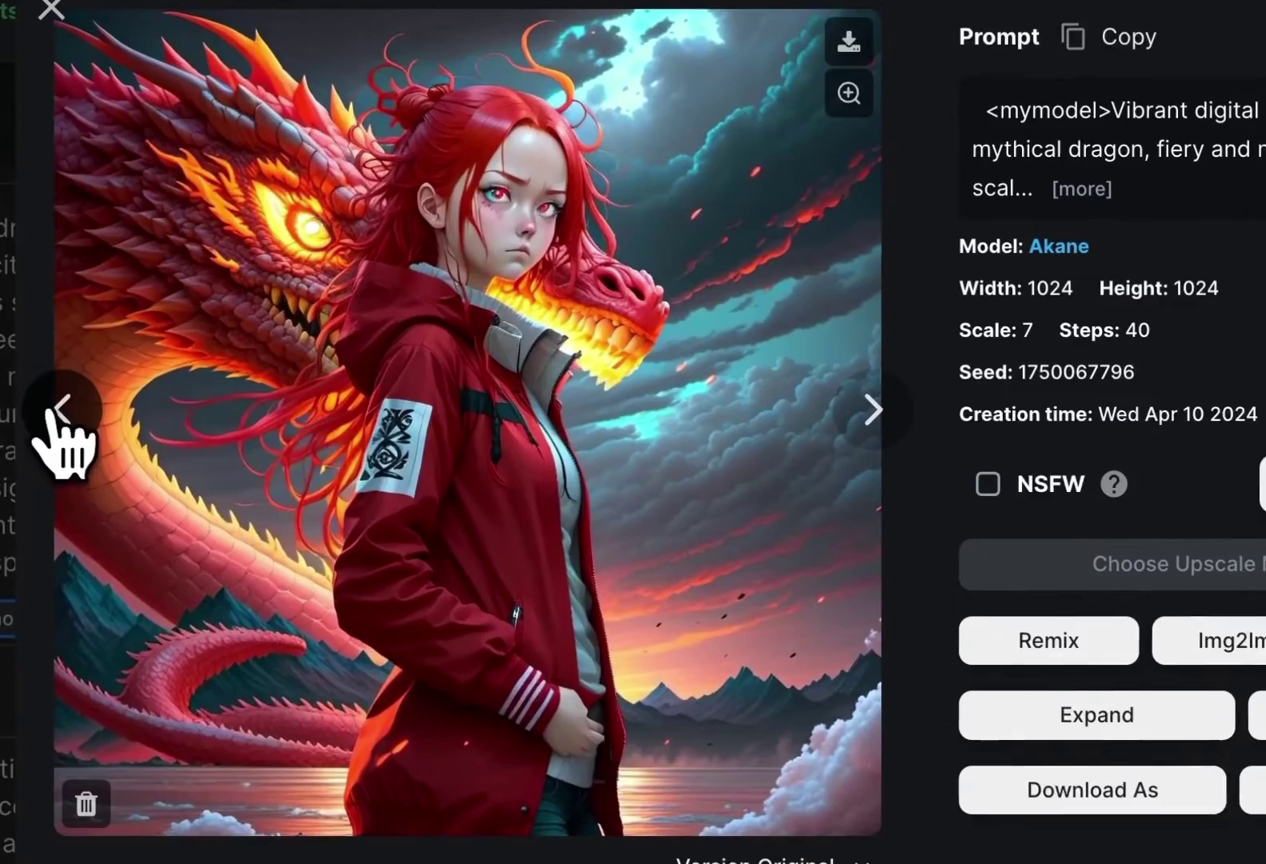
click(92, 413)
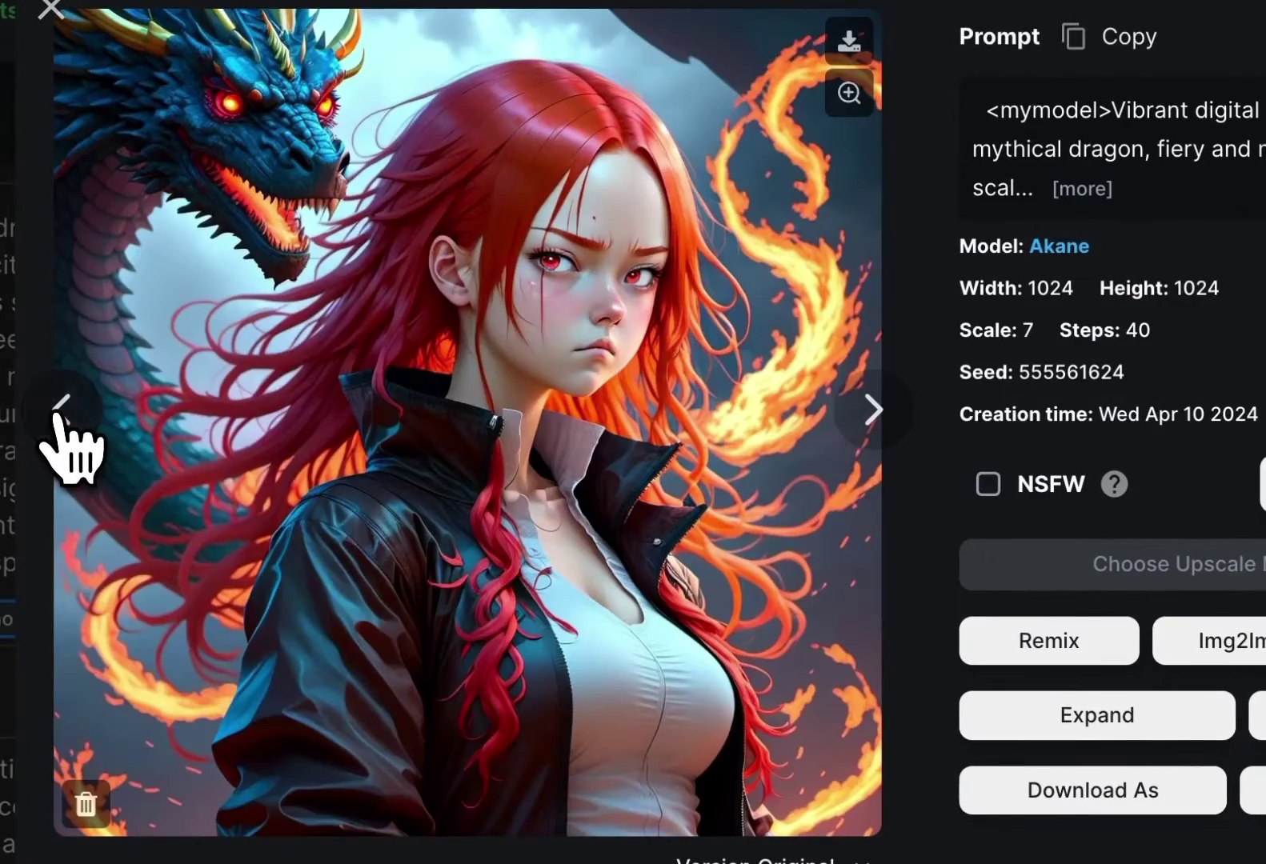
click(58, 415)
click(60, 415)
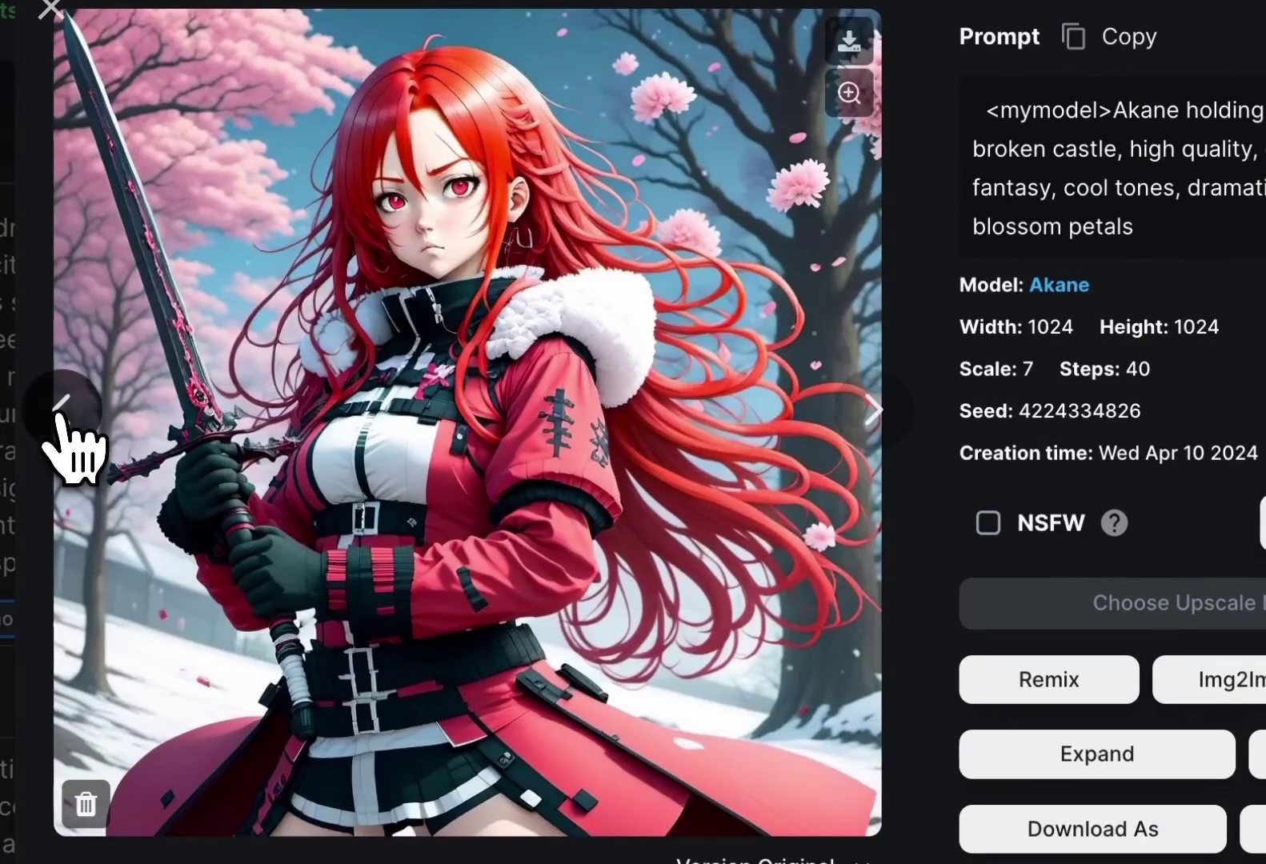
click(60, 414)
click(61, 415)
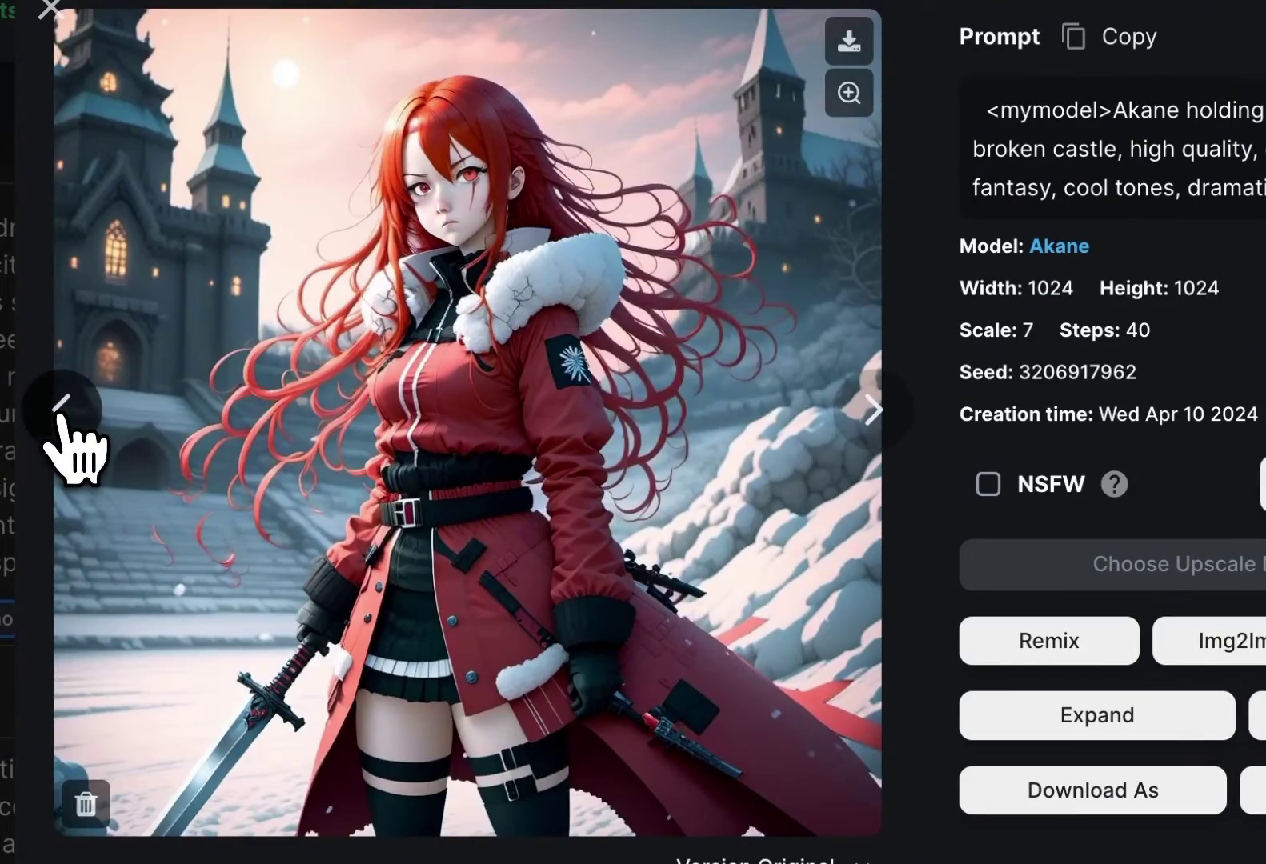
click(61, 415)
click(61, 415)
click(61, 417)
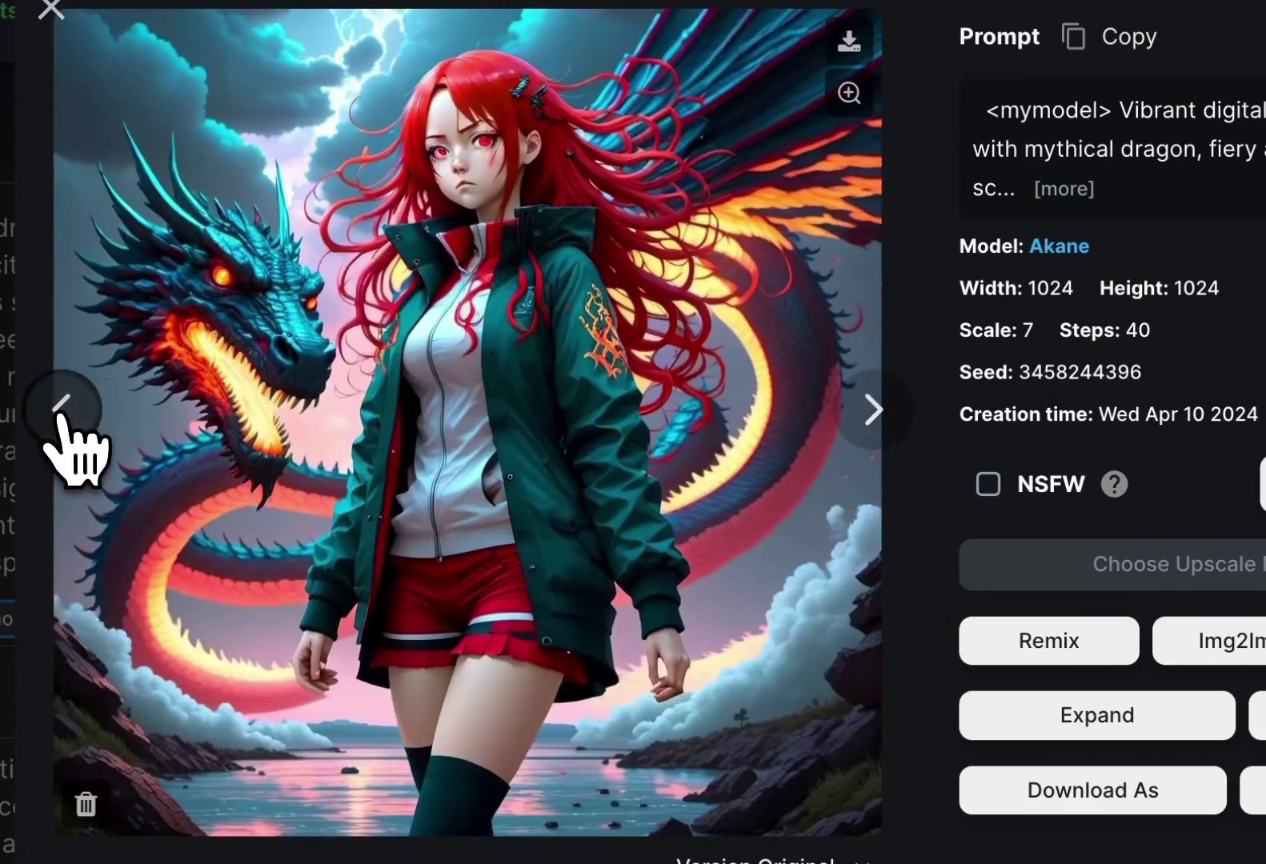
click(60, 416)
click(61, 417)
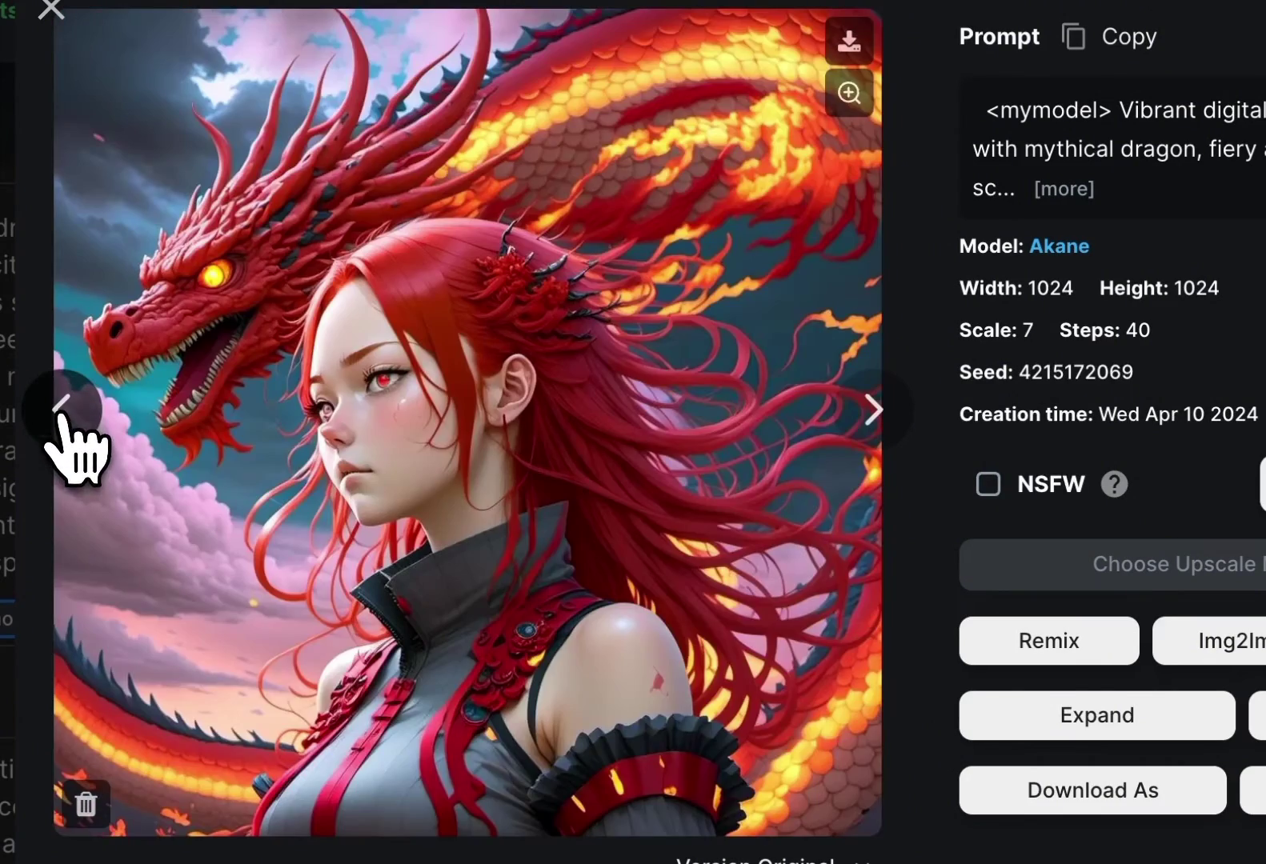
click(61, 416)
click(61, 416)
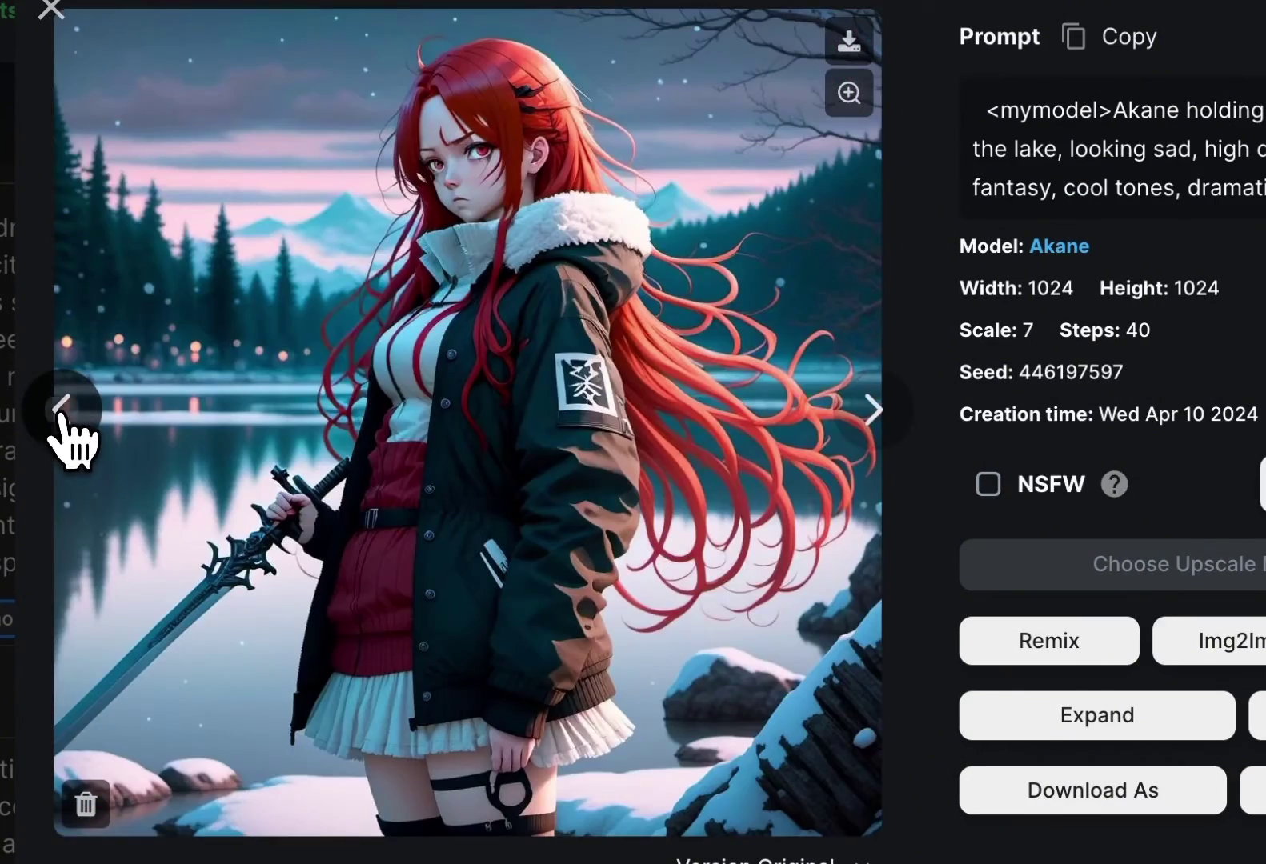
click(61, 416)
click(62, 416)
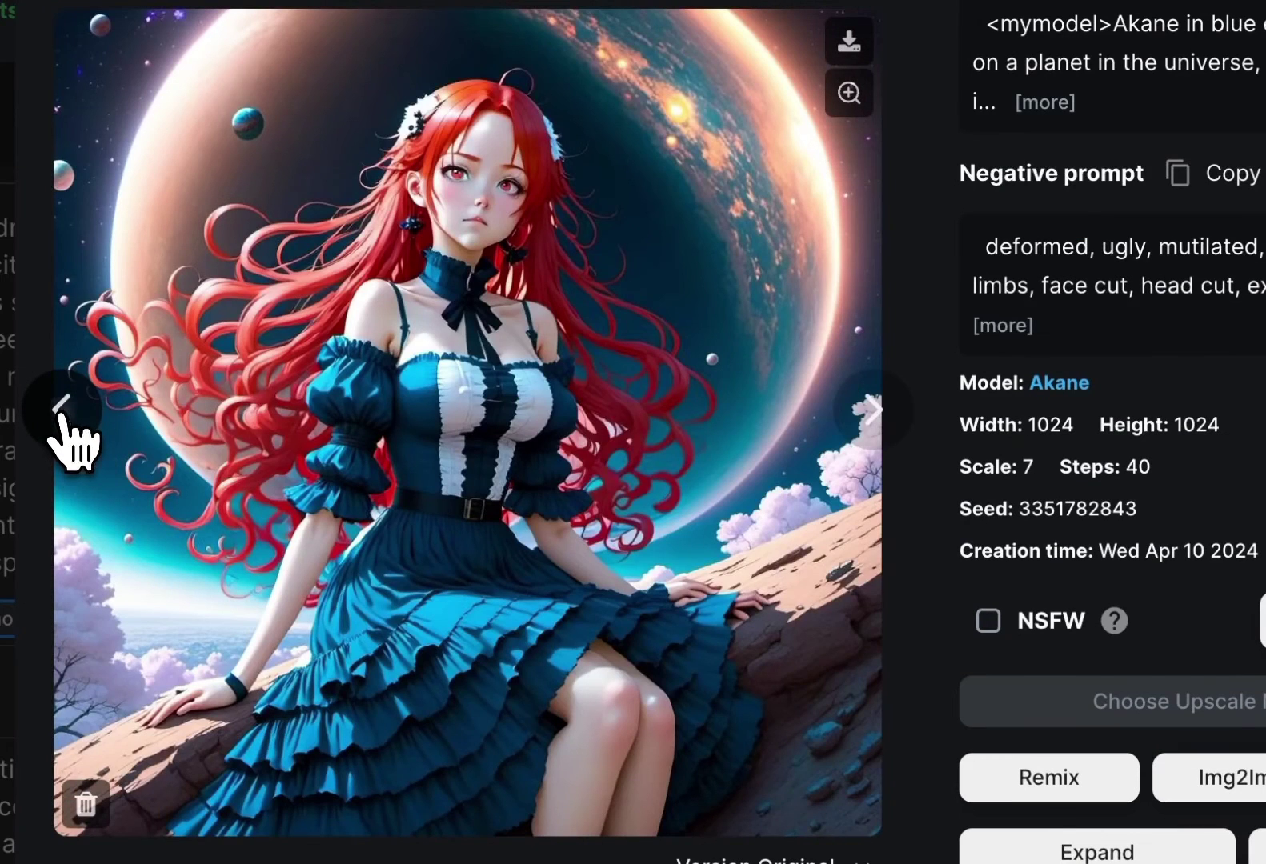
click(61, 416)
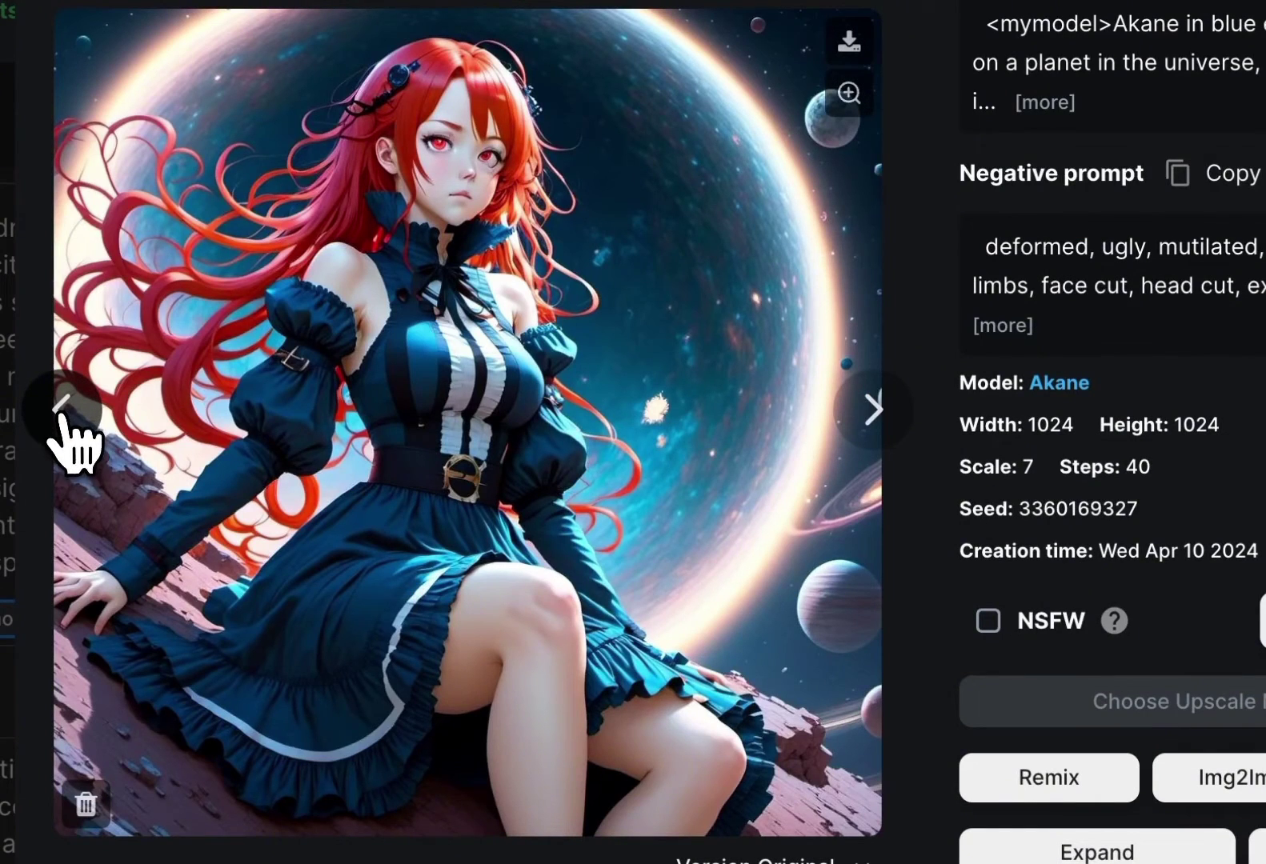
click(62, 416)
Expand the full negative prompt, then continue browsing to the fiery red dragon image
click(1003, 324)
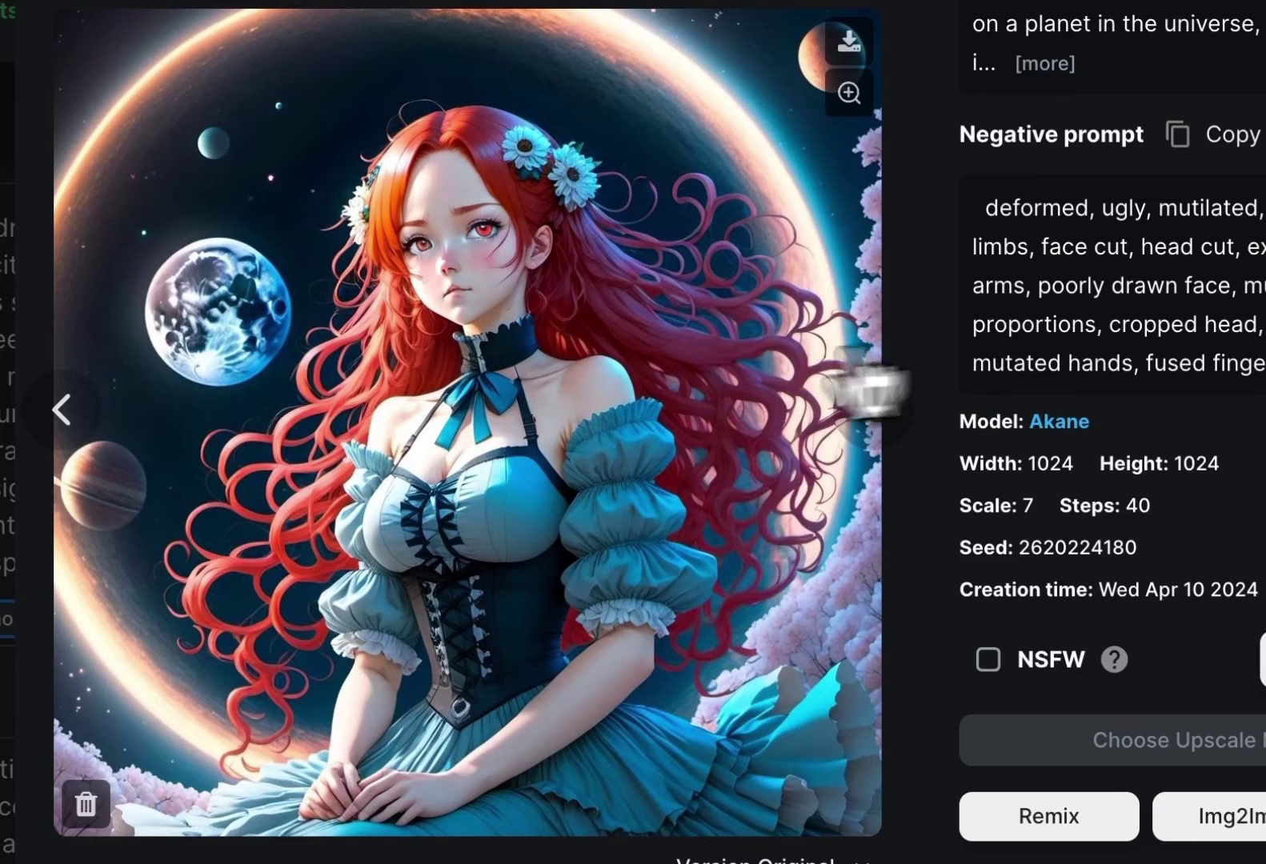
click(61, 410)
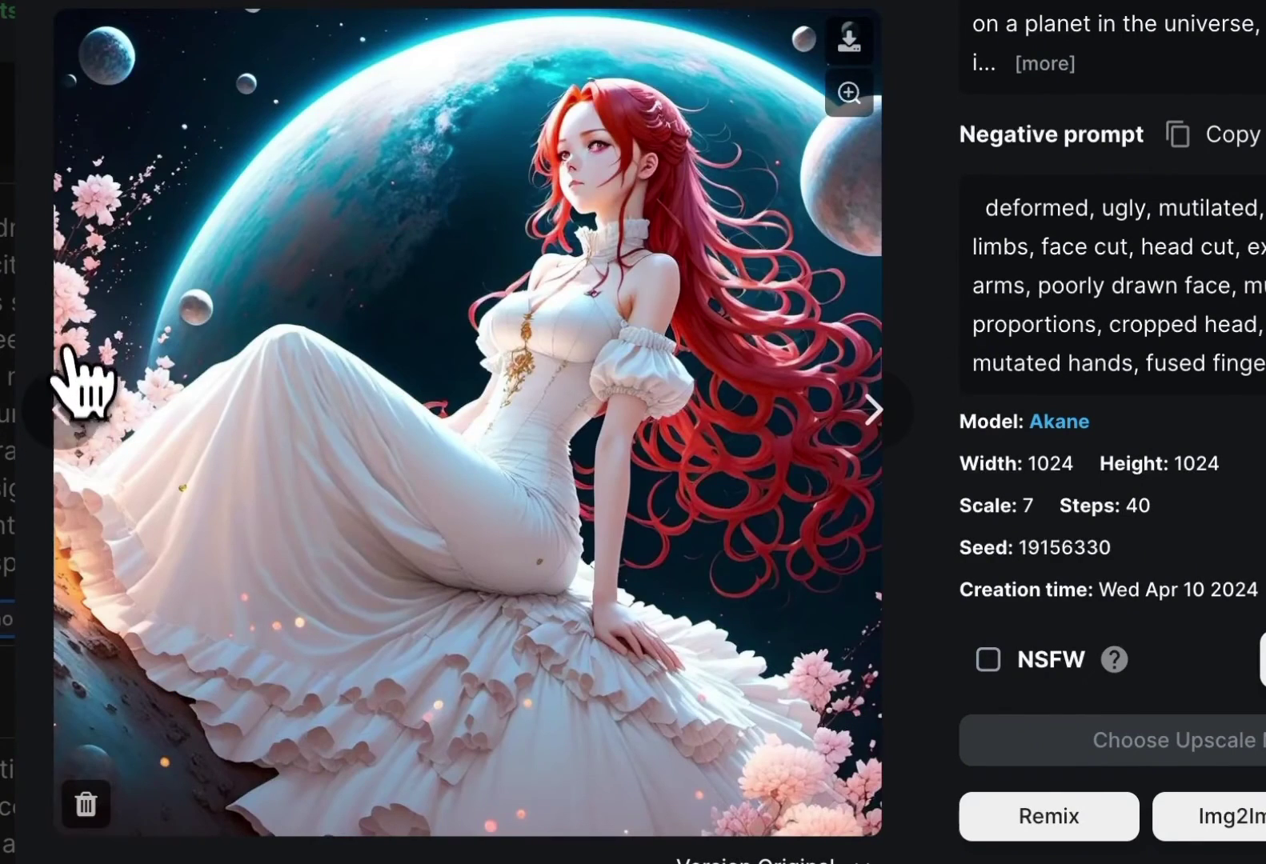
click(61, 409)
click(62, 410)
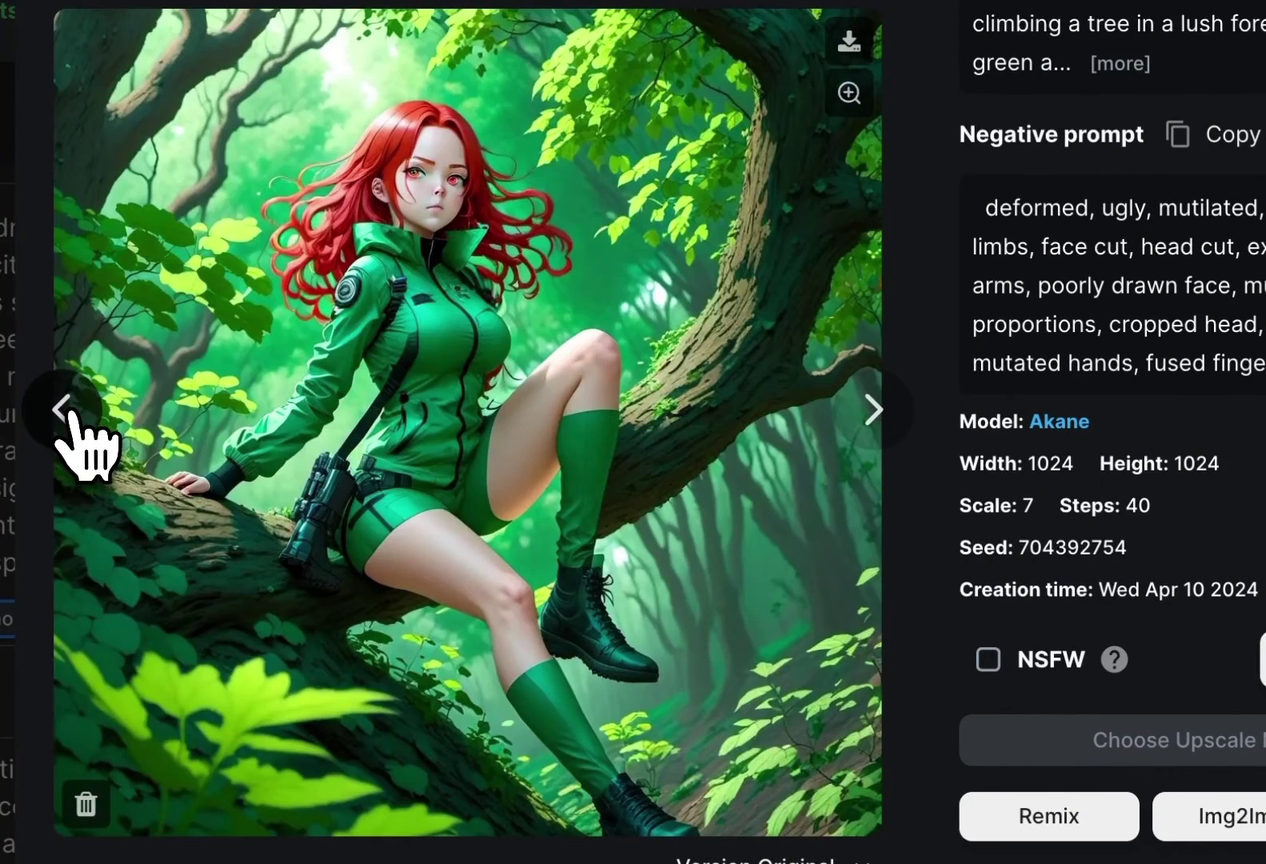
click(64, 409)
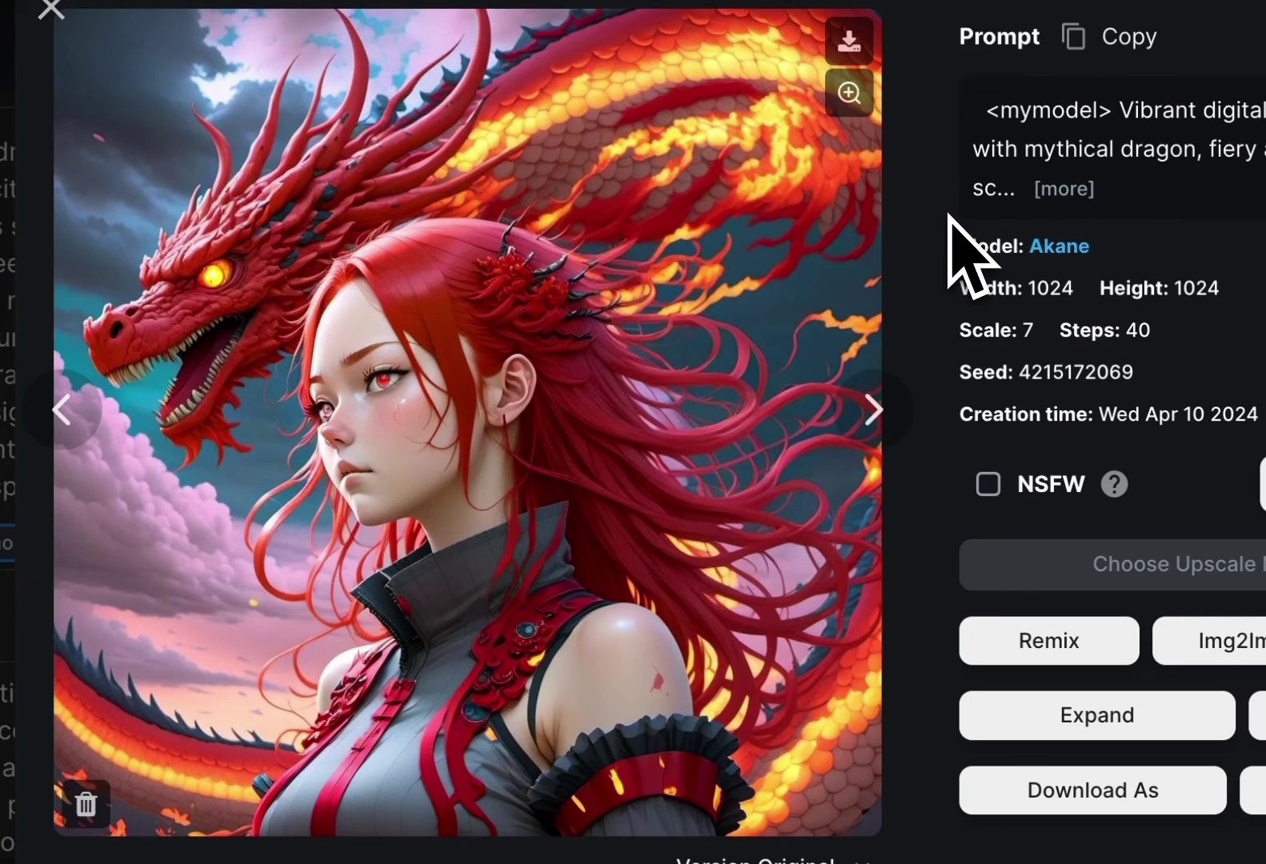